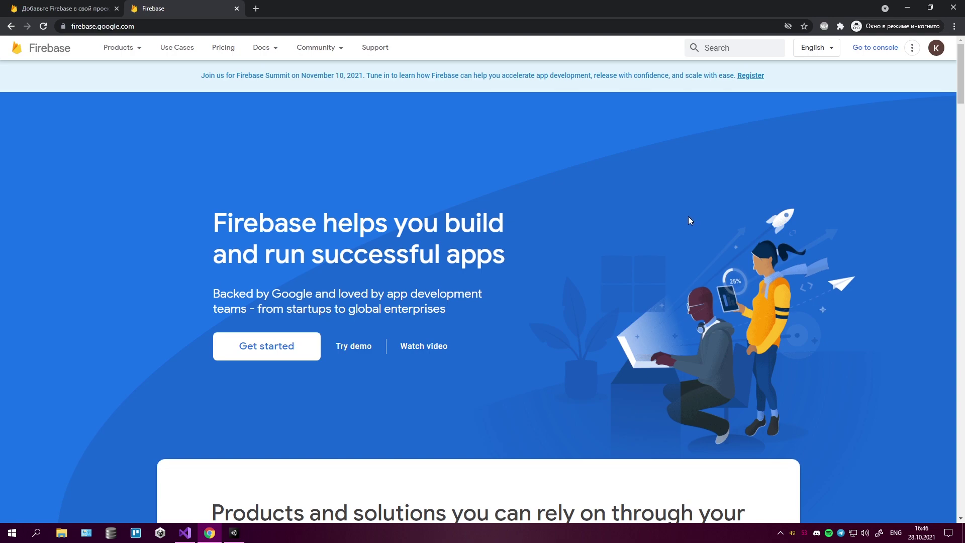
# Step: Open the Firebase console from the firebase.google.com site
pyautogui.click(870, 51)
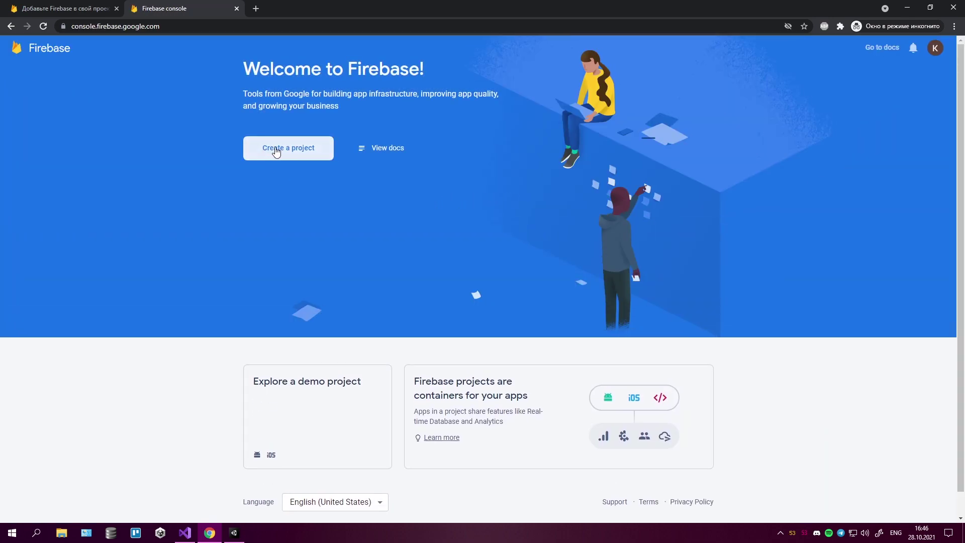
# Step: Create the project 'Crashlytics Test' with Google Analytics disabled and open its overview
pyautogui.click(275, 151)
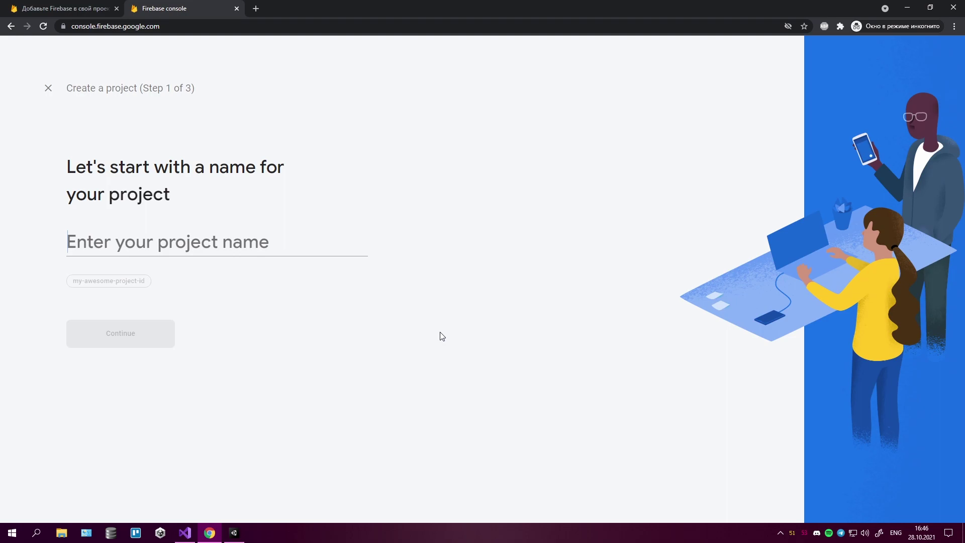
pyautogui.write('Crashl')
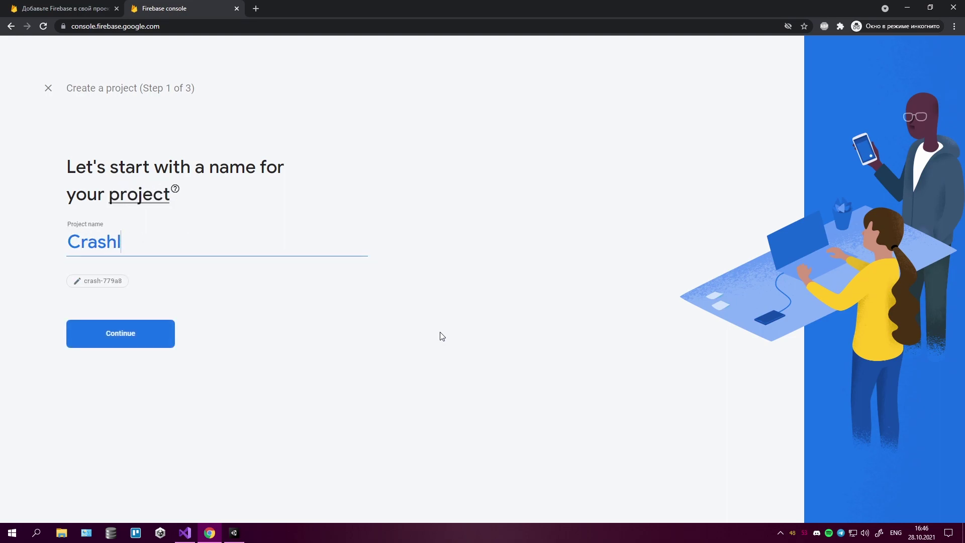
pyautogui.write('ytics Test')
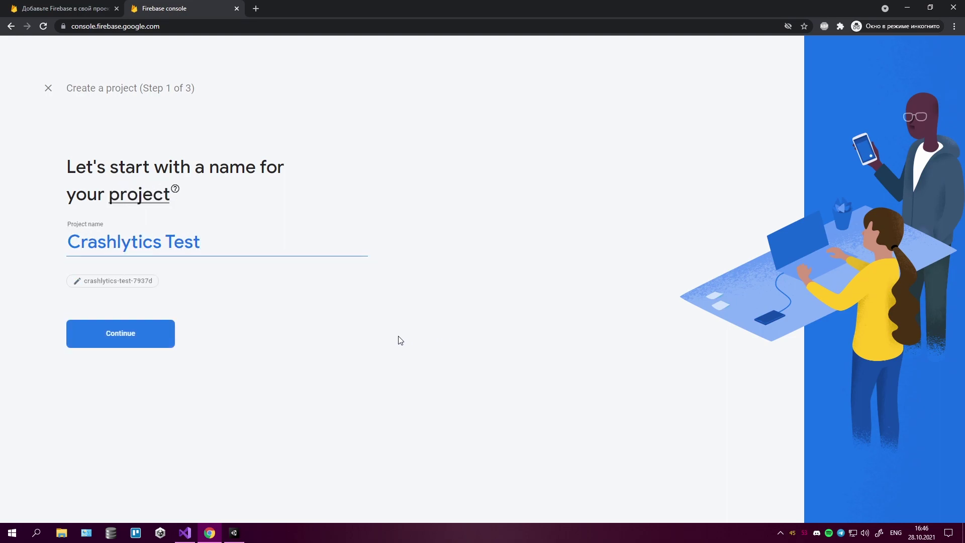
pyautogui.click(146, 337)
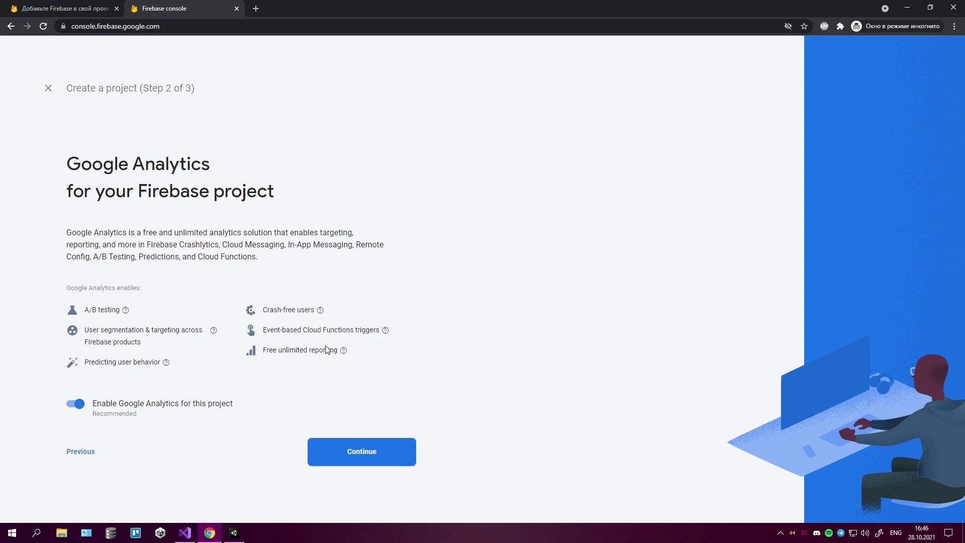
pyautogui.click(76, 404)
pyautogui.click(373, 451)
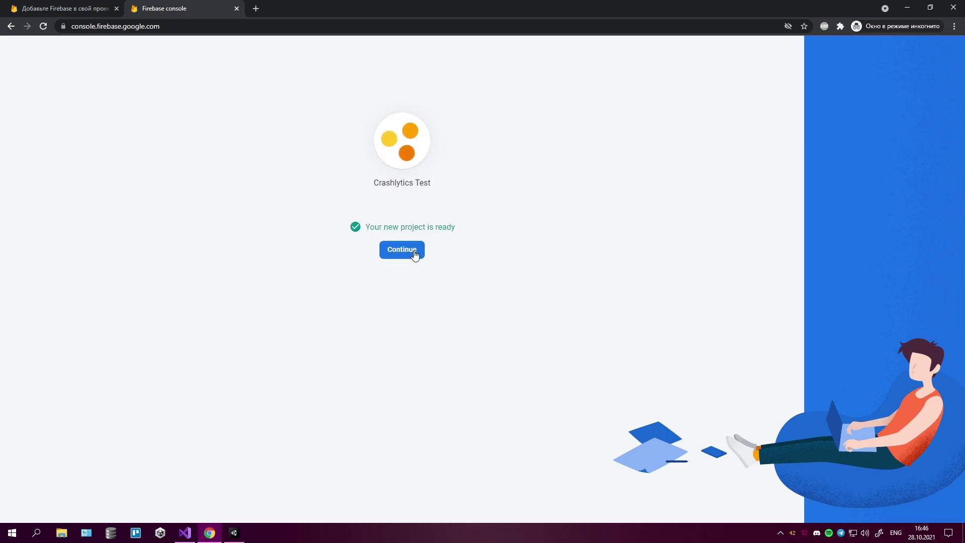
pyautogui.click(414, 252)
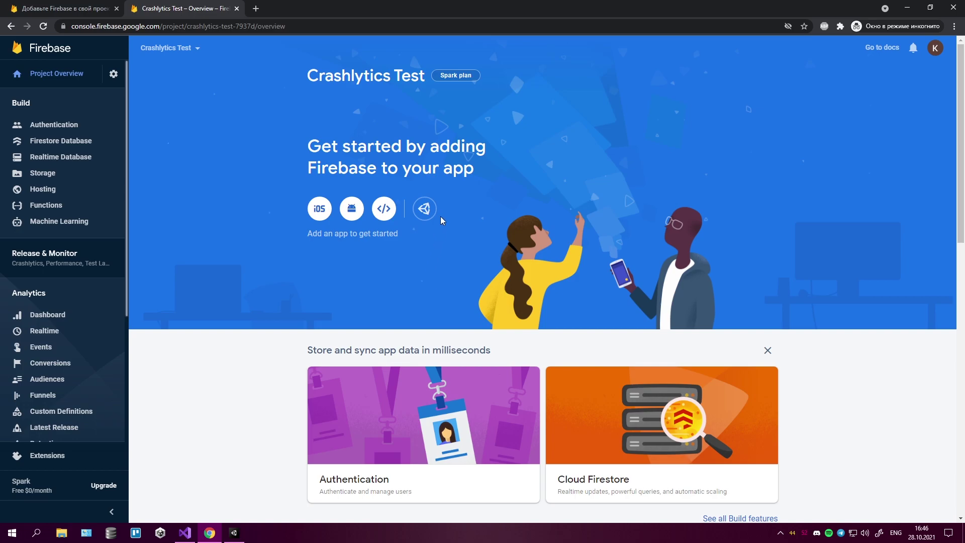
# Step: Add a Unity app registered as Android, entering its package name and nickname Crashlytics Test
pyautogui.click(424, 208)
pyautogui.scroll(-2, 382, 247)
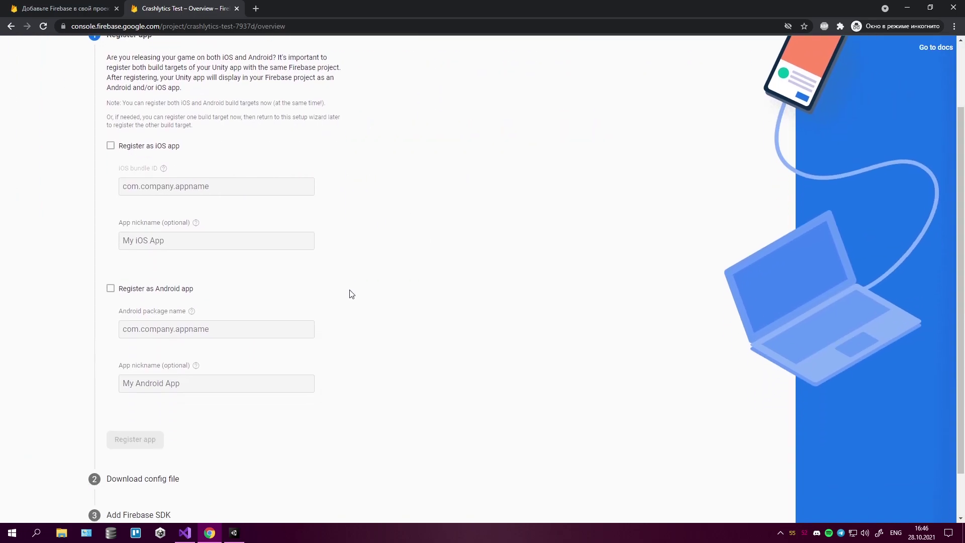
pyautogui.click(111, 271)
pyautogui.click(212, 319)
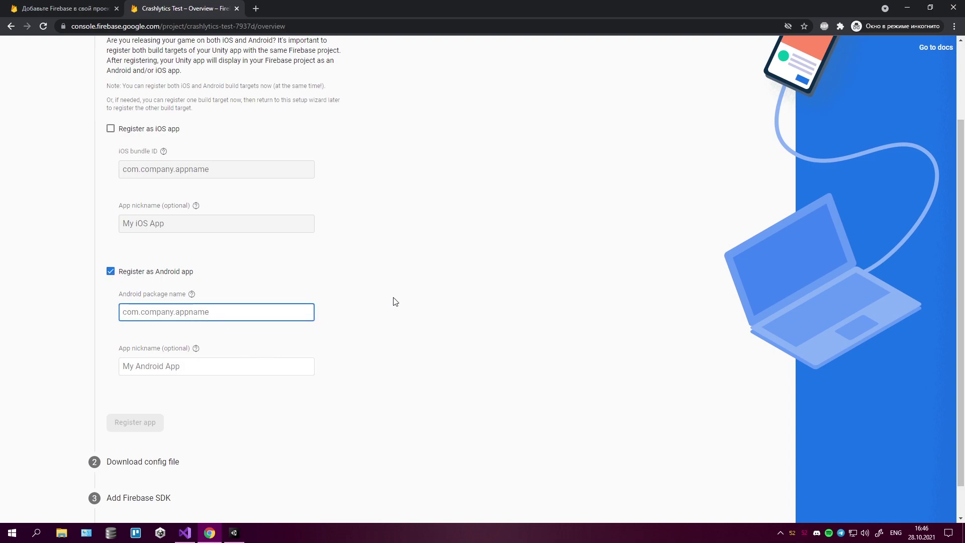
pyautogui.write('com.dfxdfxdfx.')
pyautogui.write('CrashTest')
pyautogui.click(237, 370)
pyautogui.write('Crashlytics T')
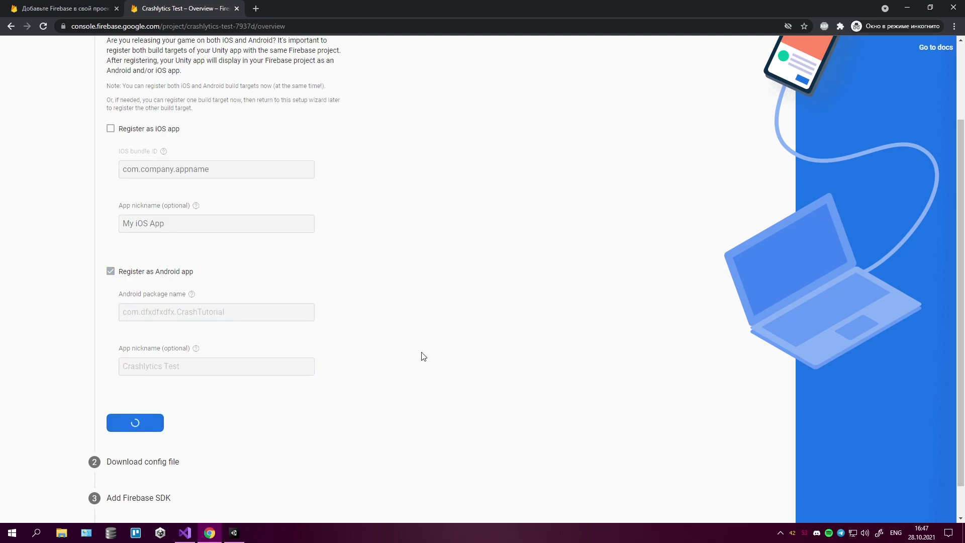
# Step: Register the app and save google-services.json into the chosen Unity project folder
pyautogui.click(200, 187)
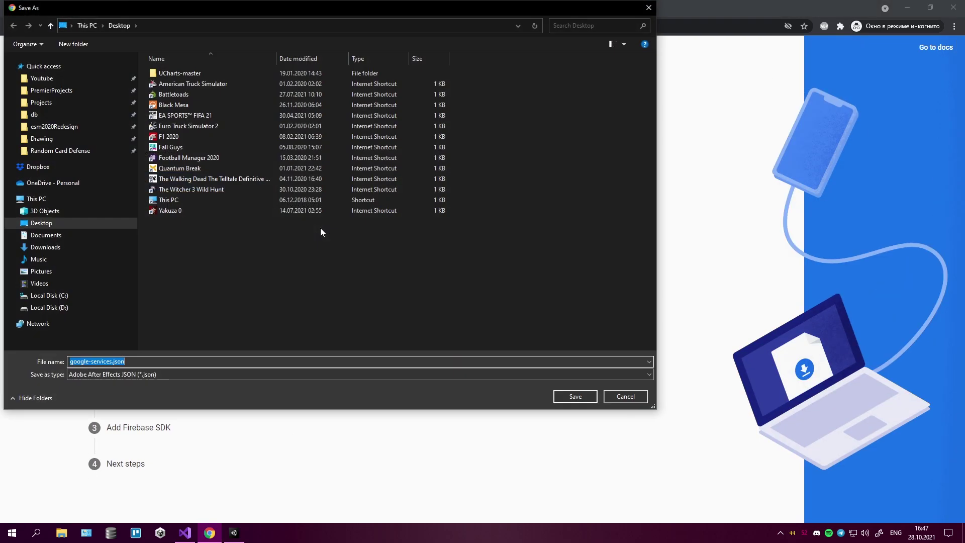
pyautogui.press('Return')
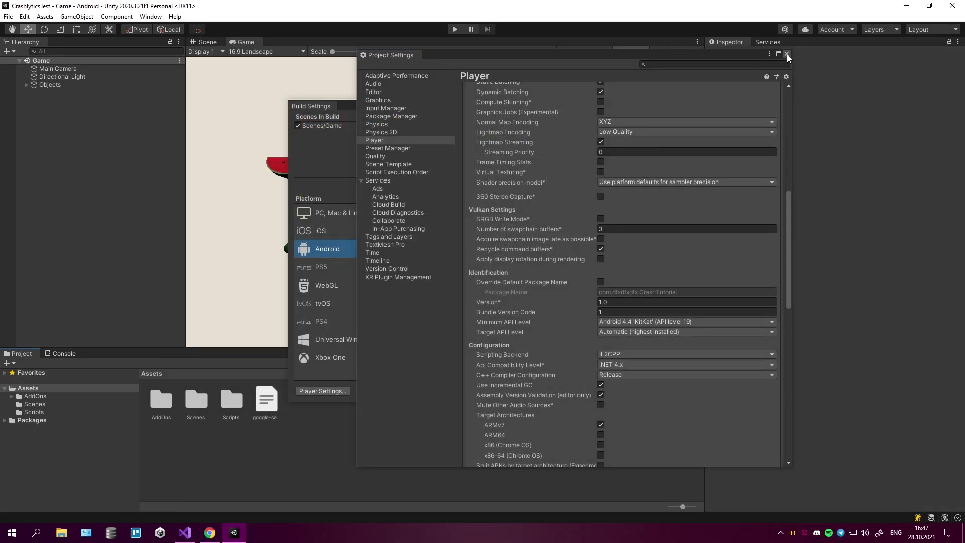
pyautogui.scroll(-4, 784, 251)
pyautogui.click(787, 54)
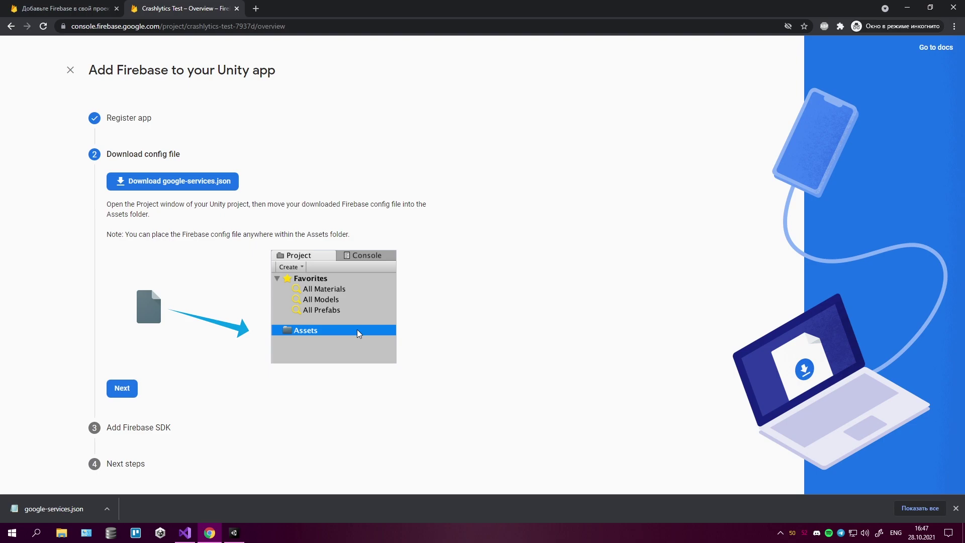
# Step: Finish the remaining setup steps back to the console, then begin a custom package import in Unity
pyautogui.click(114, 391)
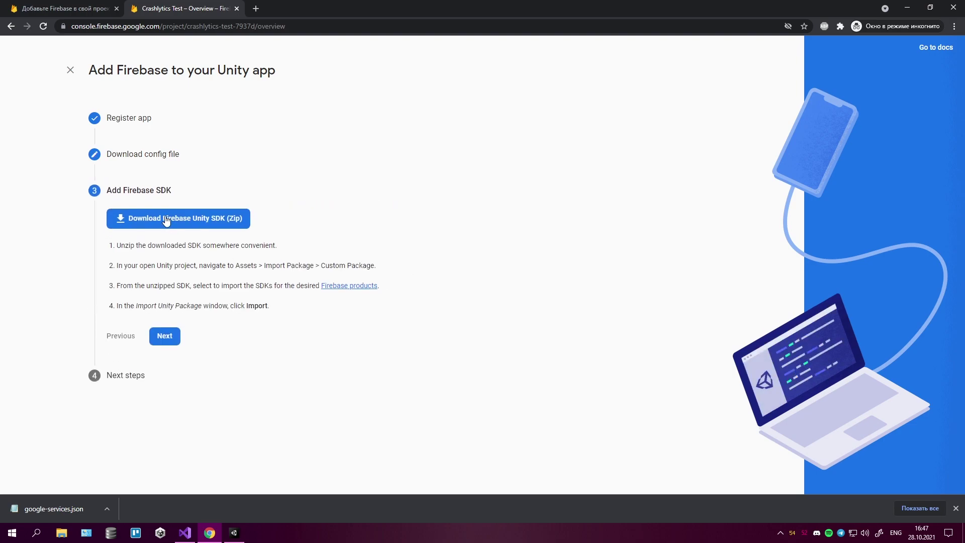
pyautogui.click(170, 343)
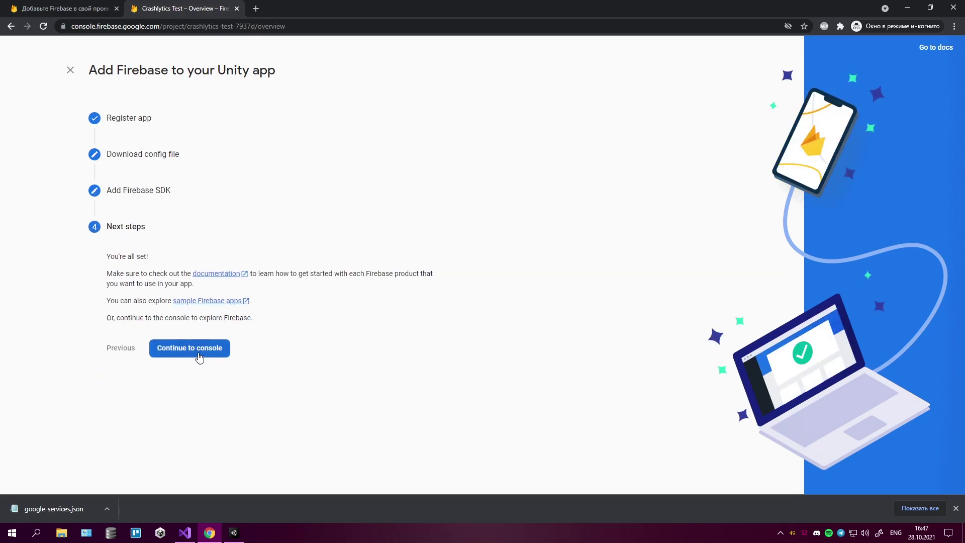
pyautogui.click(204, 353)
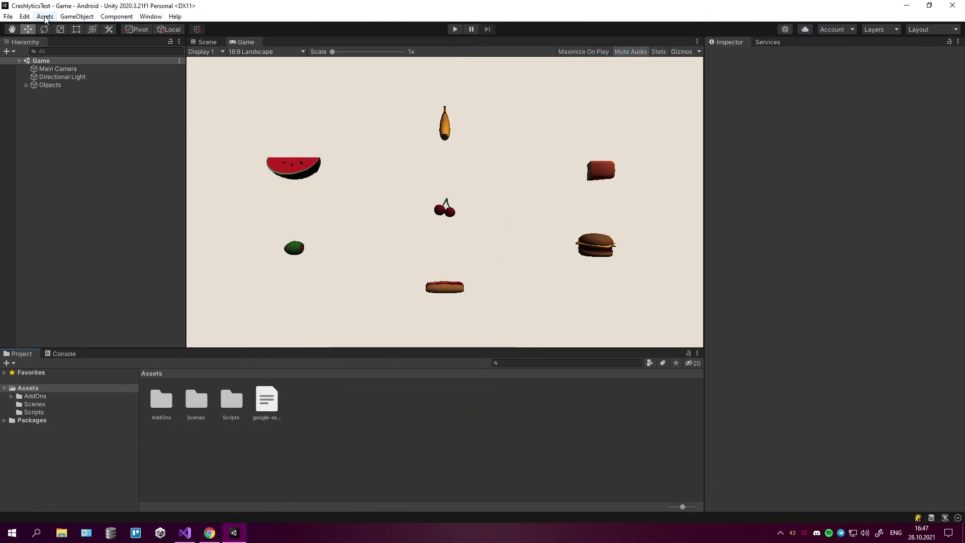
pyautogui.click(45, 17)
pyautogui.click(211, 128)
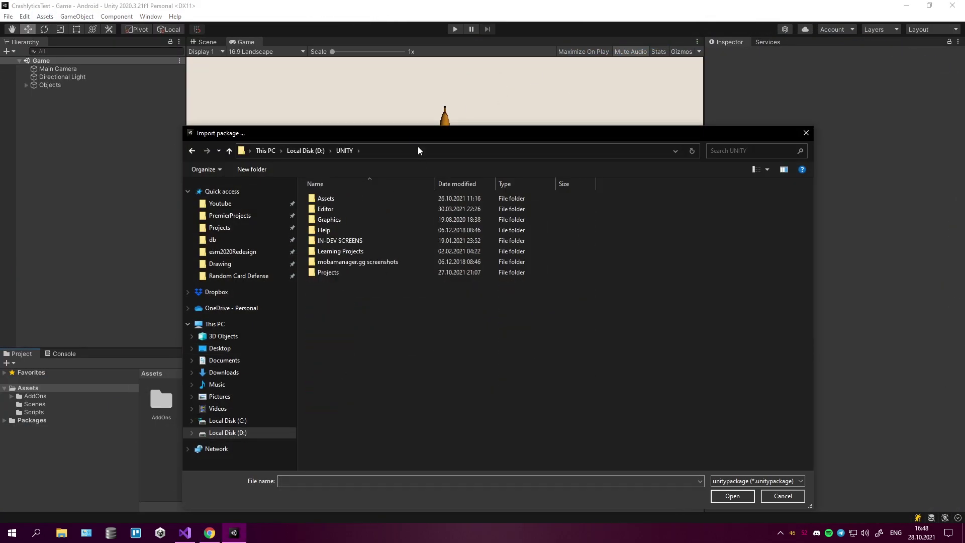
# Step: Import all assets of a Firebase unitypackage from firebase_unity_sdk_8.4.0's dotnet4 folder
pyautogui.doubleClick(326, 145)
pyautogui.doubleClick(327, 167)
pyautogui.doubleClick(314, 145)
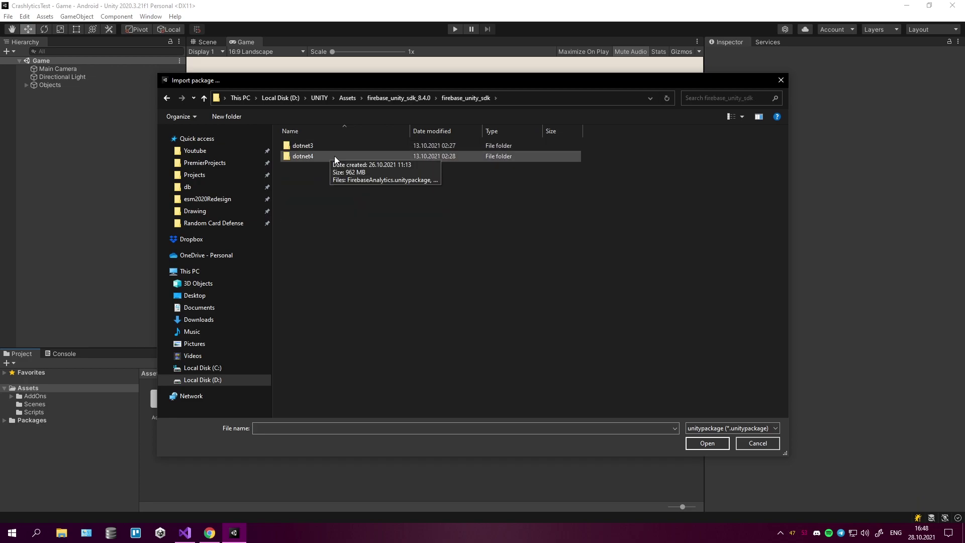
pyautogui.doubleClick(312, 157)
pyautogui.click(384, 167)
pyautogui.doubleClick(399, 167)
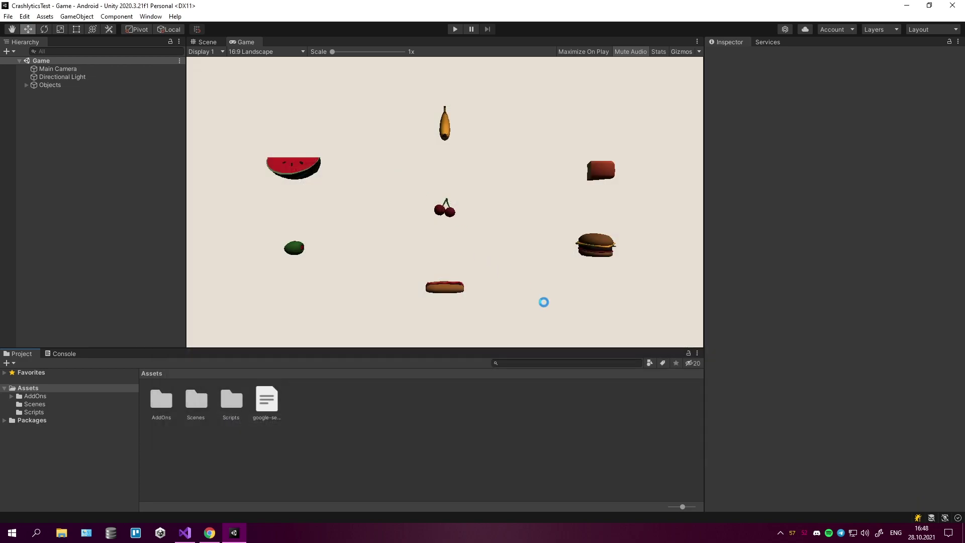
pyautogui.click(582, 390)
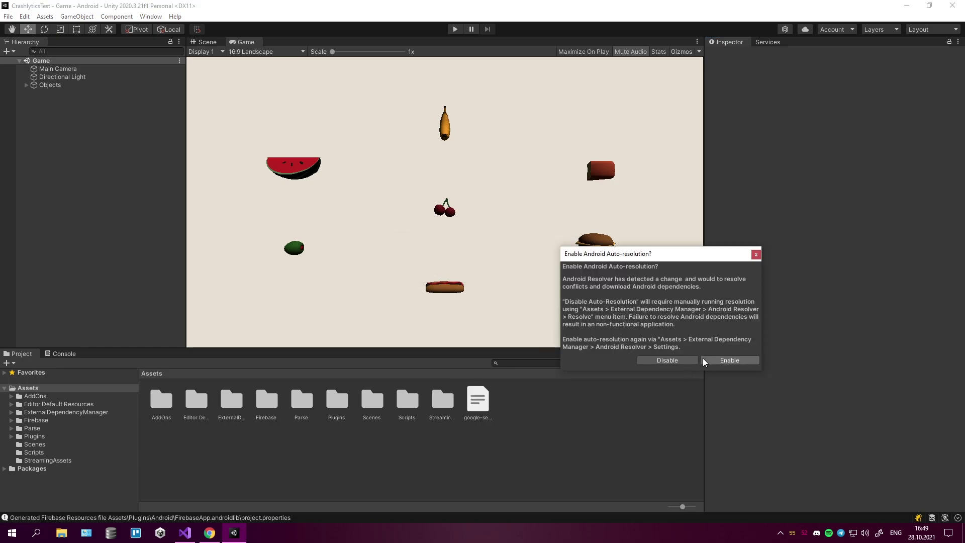
# Step: Enable Android auto-resolution and resolve the Android dependencies via External Dependency Manager
pyautogui.click(703, 358)
pyautogui.click(29, 17)
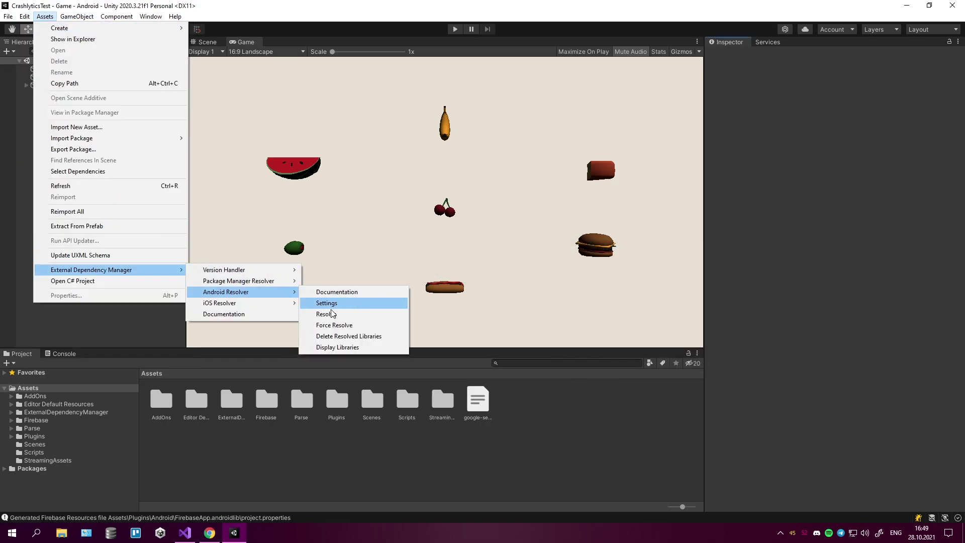
pyautogui.click(327, 314)
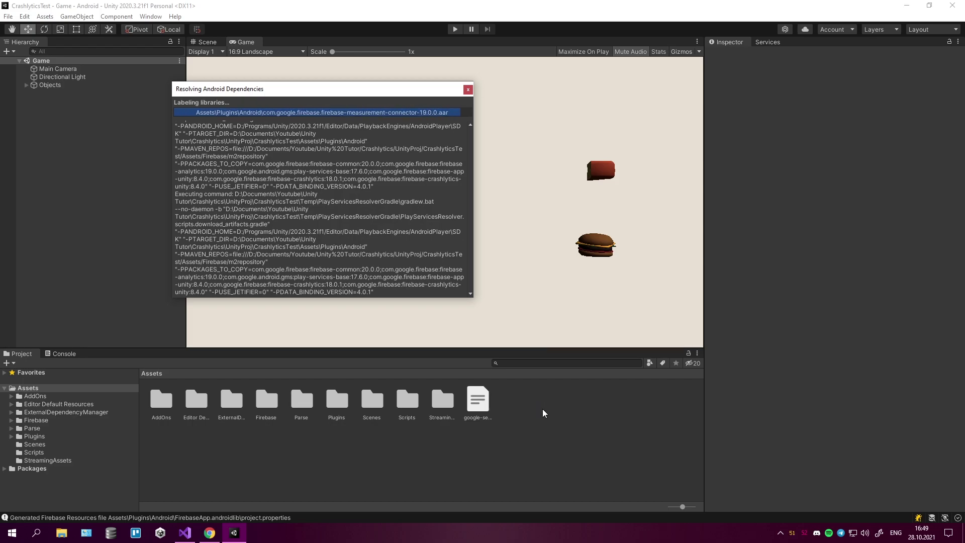
pyautogui.scroll(-1, 67, 301)
pyautogui.scroll(-1, 70, 291)
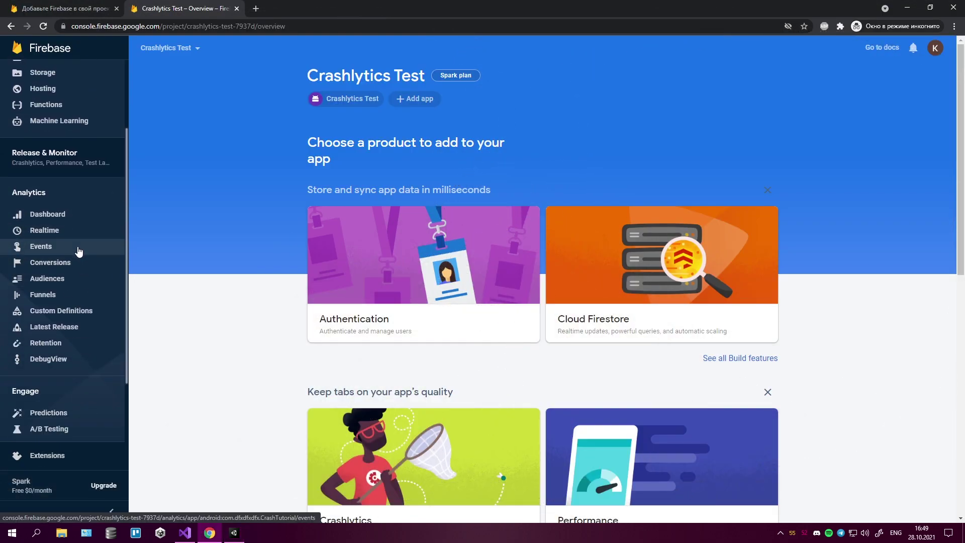
# Step: Open Project settings and scroll to the Android app's empty SHA certificate fingerprints section
pyautogui.scroll(-2, 88, 361)
pyautogui.scroll(-3, 224, 297)
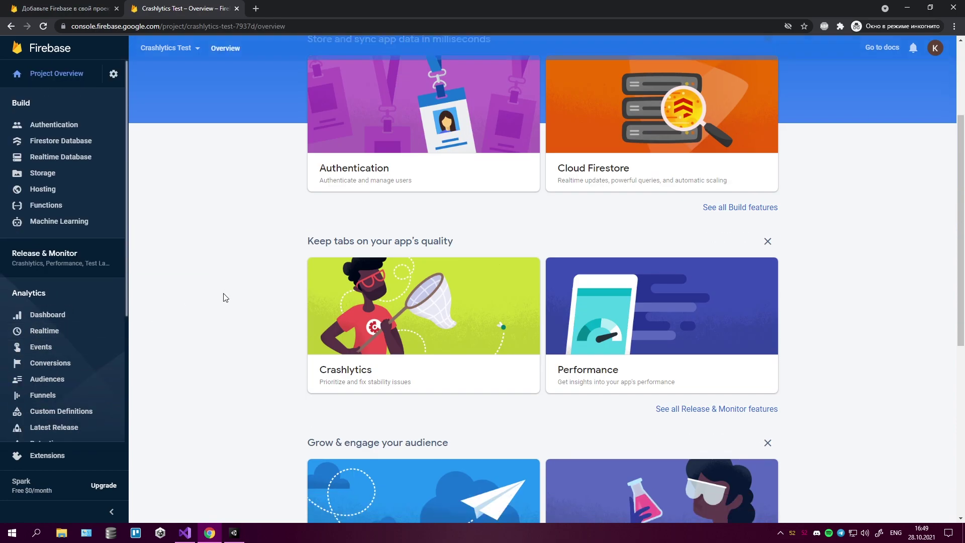
pyautogui.click(322, 302)
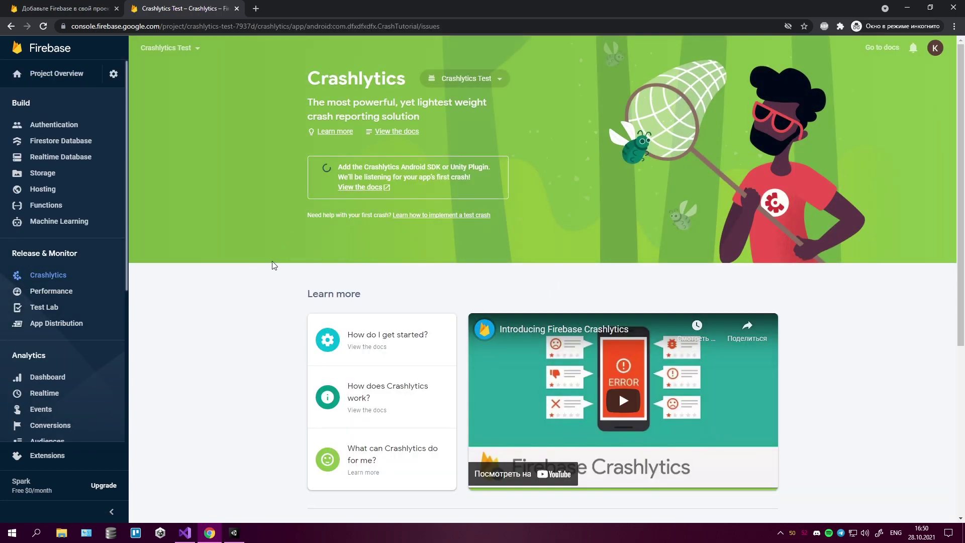
pyautogui.click(119, 77)
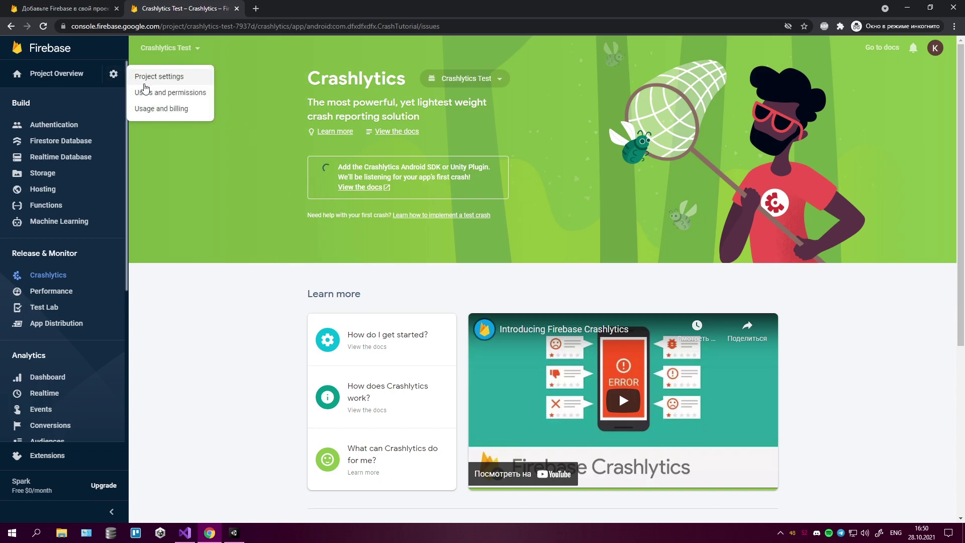
pyautogui.click(160, 77)
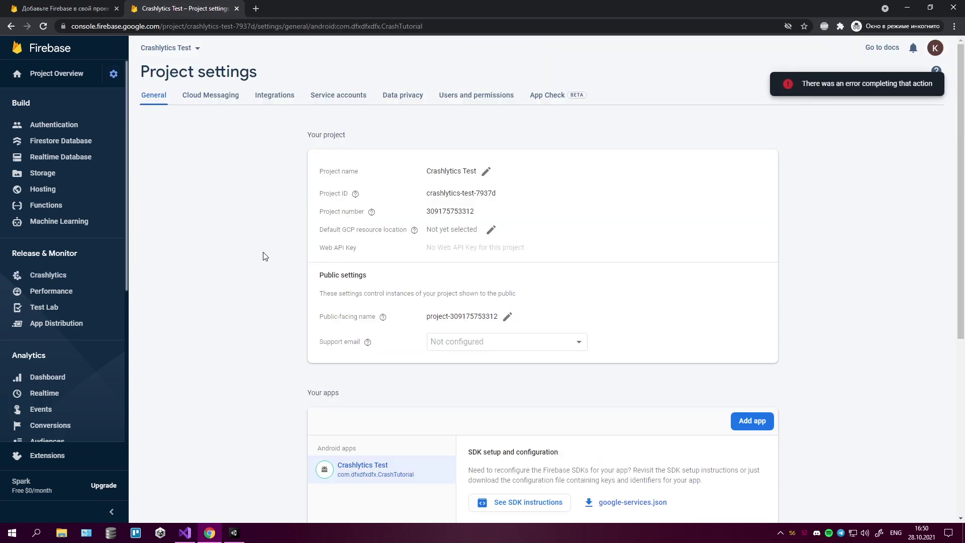
pyautogui.scroll(-6, 247, 271)
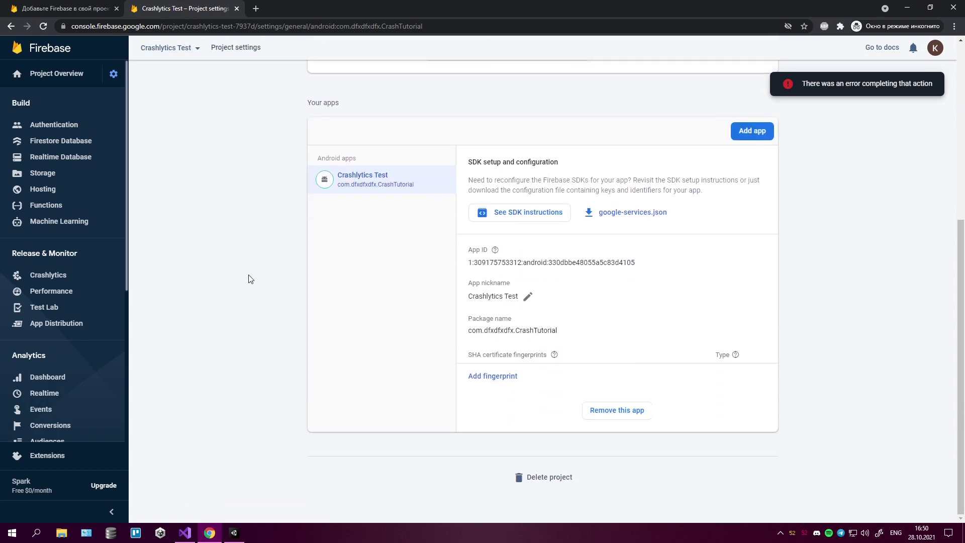
pyautogui.moveTo(466, 358); pyautogui.dragTo(522, 356)
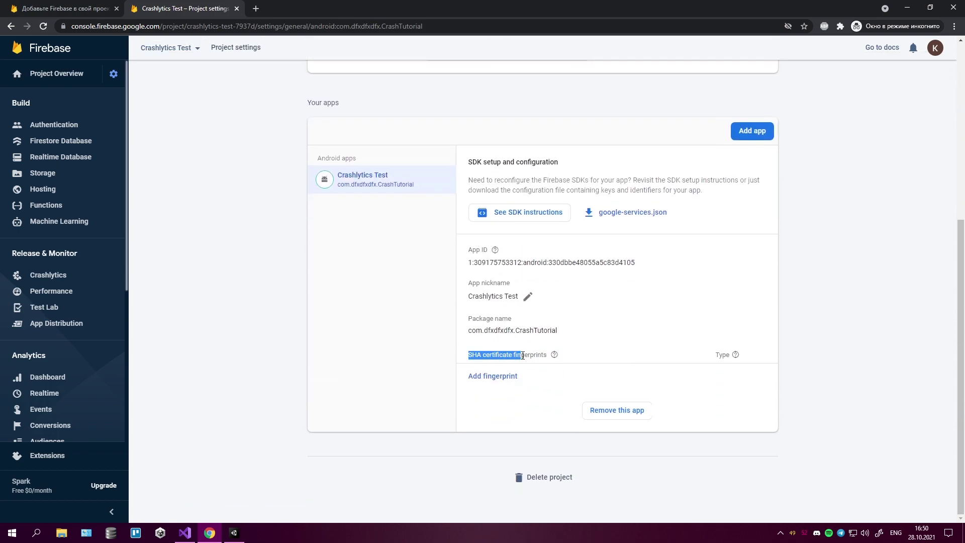
pyautogui.click(811, 354)
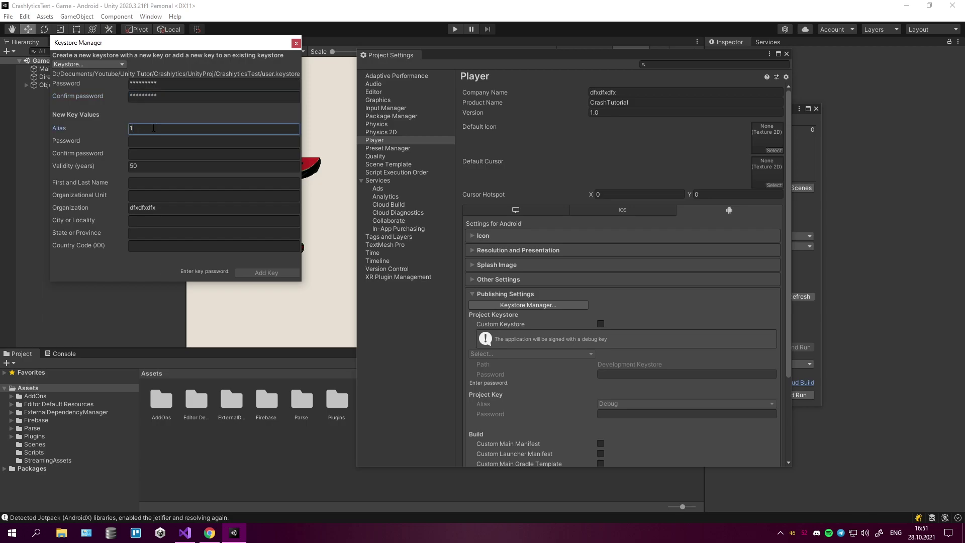
# Step: Create key alias 123 in the new user.keystore and confirm it as the project keystore
pyautogui.click(280, 276)
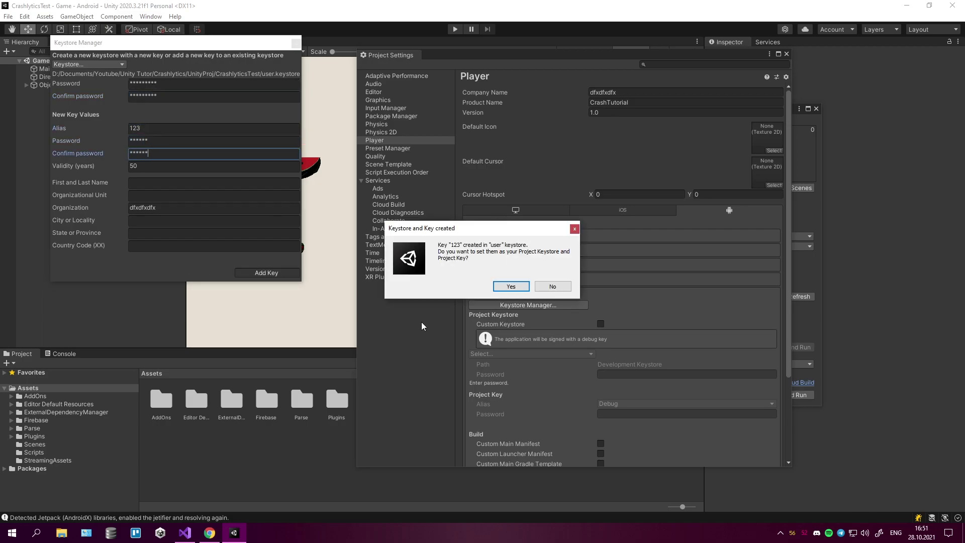
pyautogui.click(499, 284)
# Step: Select user.keystore in File Explorer and launch an administrator Command Prompt beside it
pyautogui.click(312, 295)
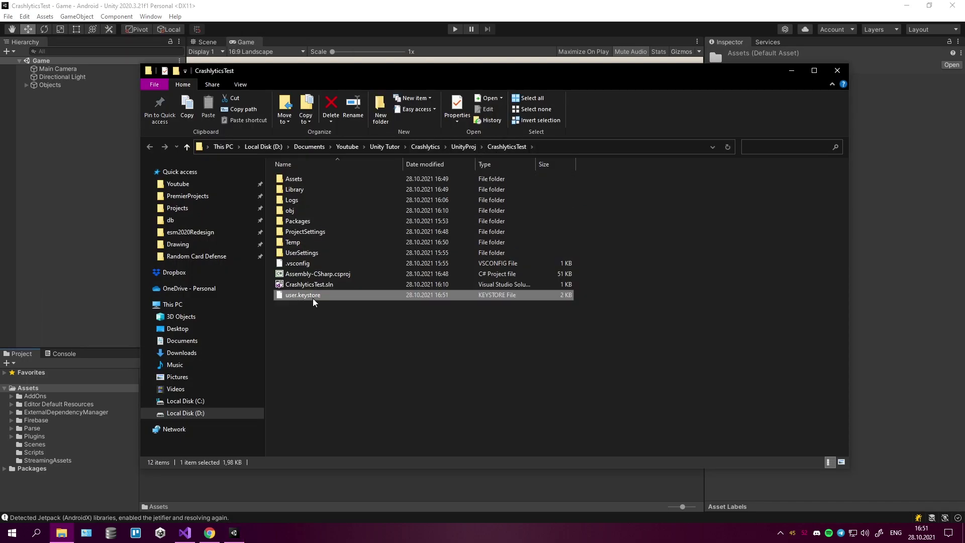
pyautogui.click(36, 532)
pyautogui.write('cmd')
pyautogui.hotkey('ctrl', 'shift', 'Return')
pyautogui.moveTo(252, 46); pyautogui.dragTo(666, 120)
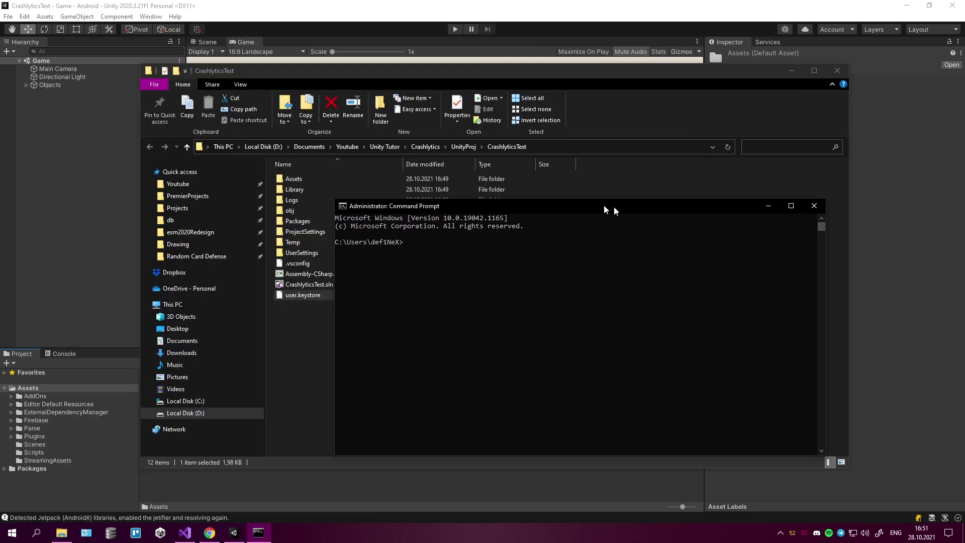
# Step: Run keytool -list -v -keystore on the dragged-in user.keystore, enter the password, and select the SHA1
pyautogui.write('keytool -')
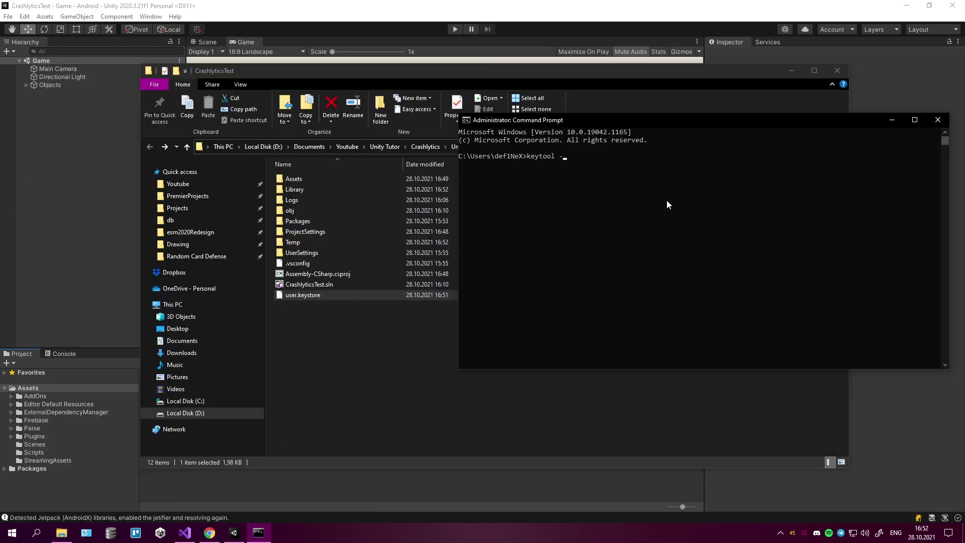
pyautogui.write('list -')
pyautogui.write('v -keystore')
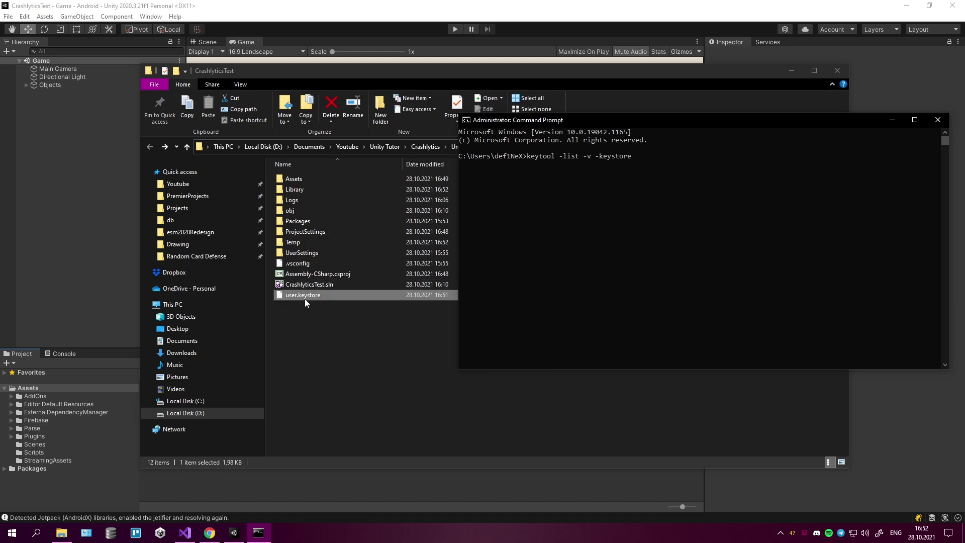
pyautogui.moveTo(304, 295); pyautogui.dragTo(707, 209)
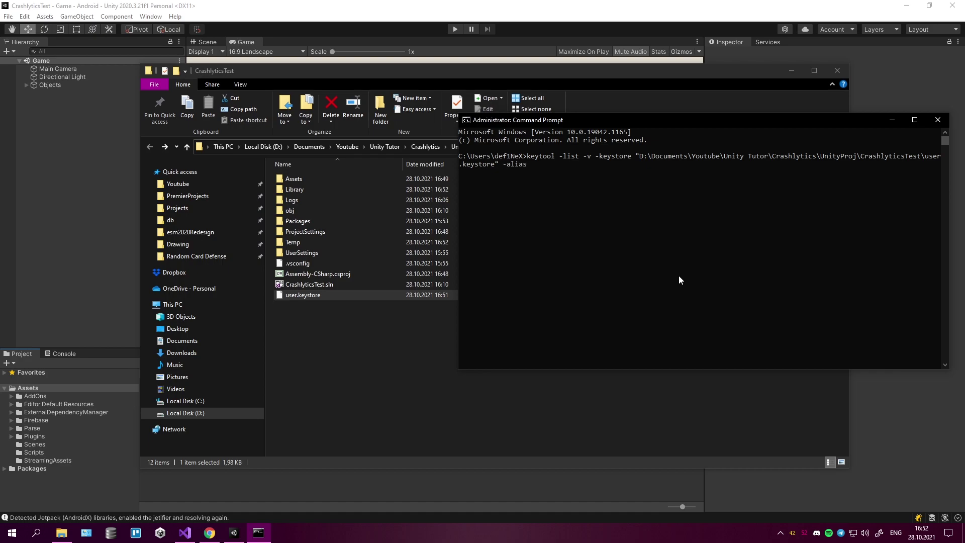
pyautogui.press('Return')
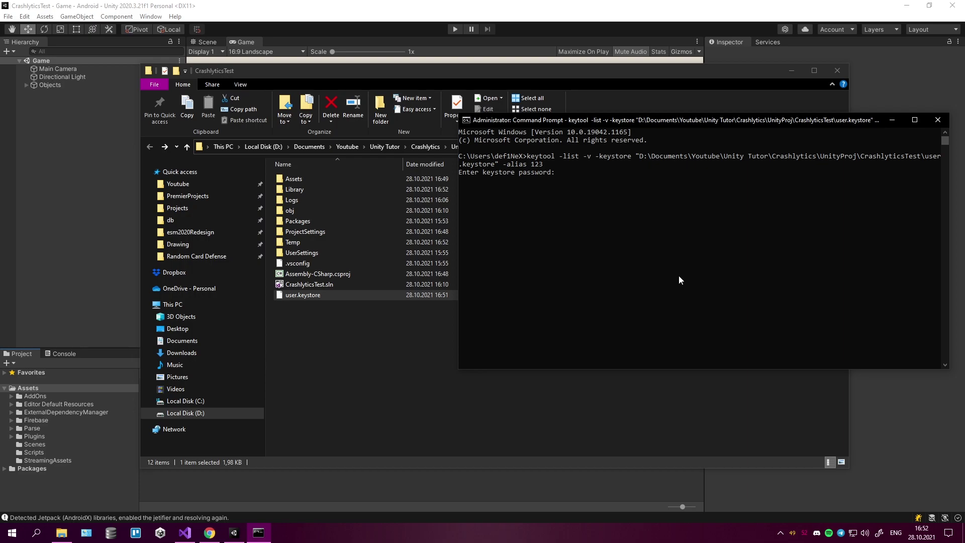
pyautogui.press('Return')
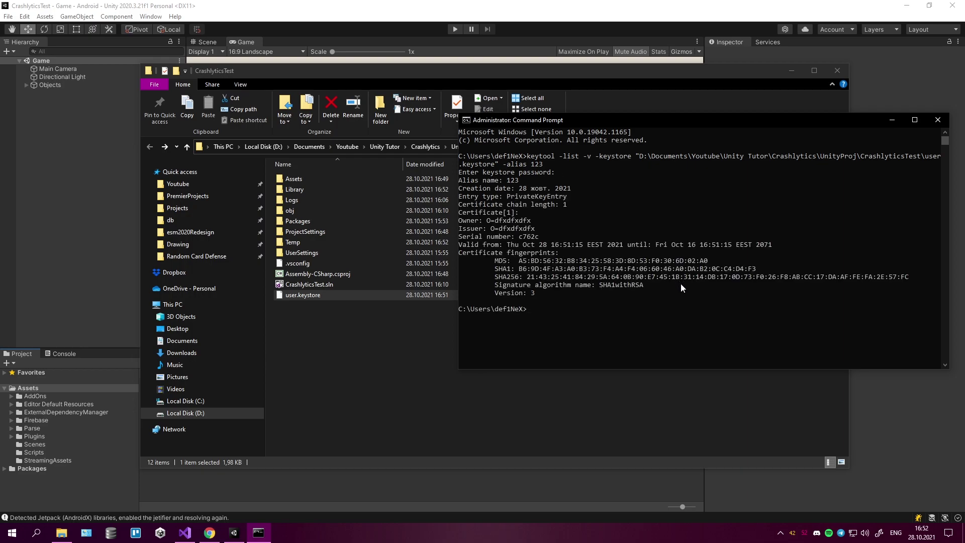
pyautogui.moveTo(518, 269); pyautogui.dragTo(761, 270)
# Step: Copy the SHA1 fingerprint and paste it into a new fingerprint field in Firebase
pyautogui.rightClick(761, 270)
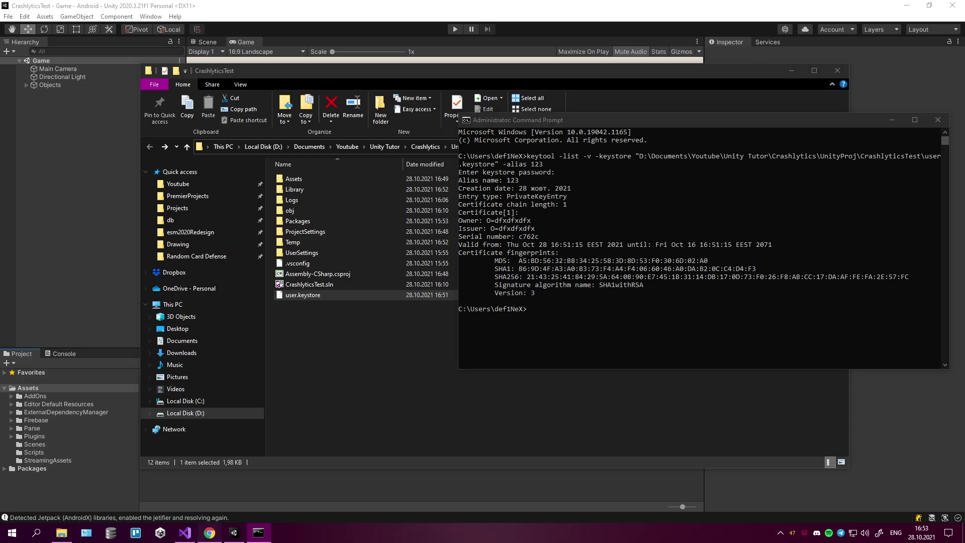
pyautogui.click(210, 533)
pyautogui.click(492, 376)
pyautogui.hotkey('ctrl', 'v')
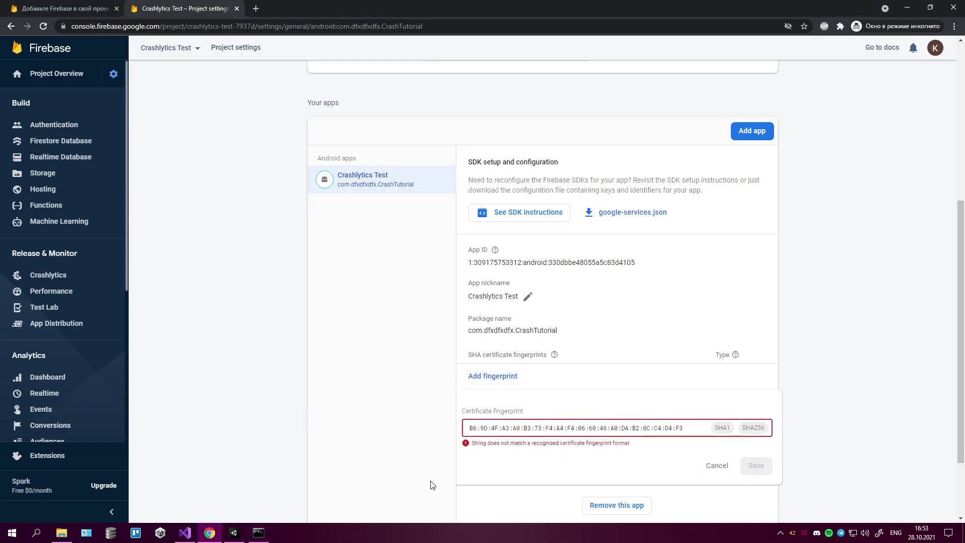
# Step: Replace the field with the SHA1 recopied without its leading space, and save it
pyautogui.click(258, 532)
pyautogui.moveTo(521, 272); pyautogui.dragTo(755, 271)
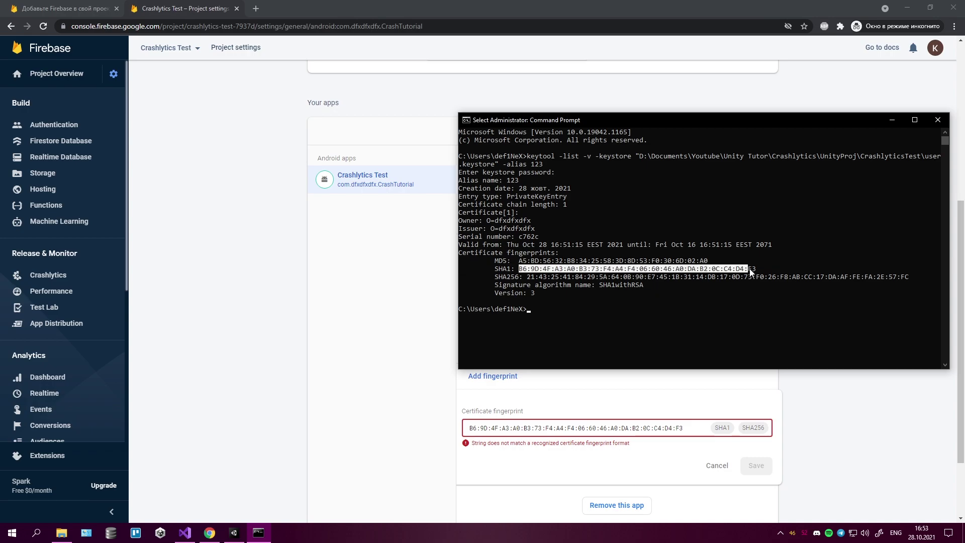
pyautogui.rightClick(755, 271)
pyautogui.click(667, 446)
pyautogui.hotkey('ctrl', 'a')
pyautogui.hotkey('ctrl', 'v')
pyautogui.click(756, 467)
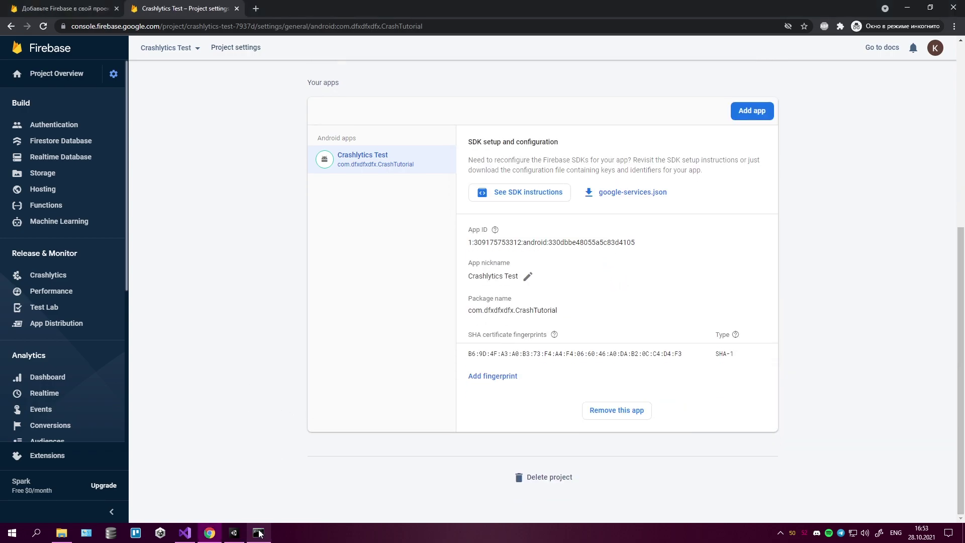
pyautogui.click(75, 276)
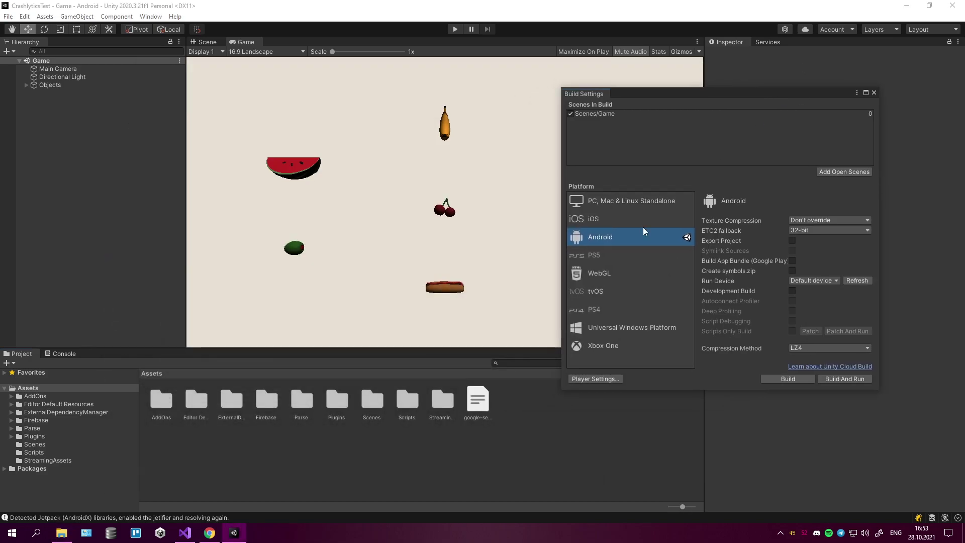
# Step: Create the C# script FirebaseController in Scripts and delete its Update method in Visual Studio
pyautogui.click(873, 92)
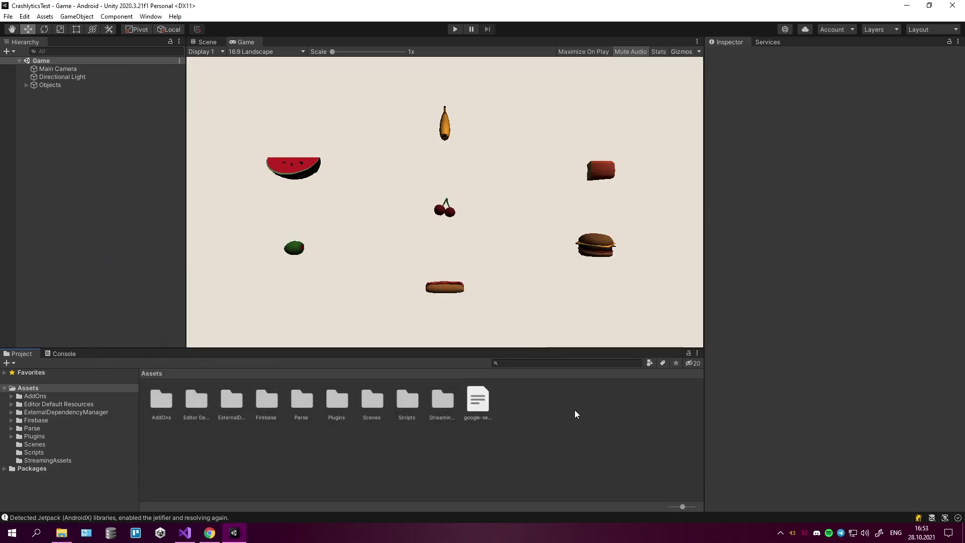
pyautogui.rightClick(338, 455)
pyautogui.click(34, 452)
pyautogui.rightClick(233, 446)
pyautogui.click(434, 150)
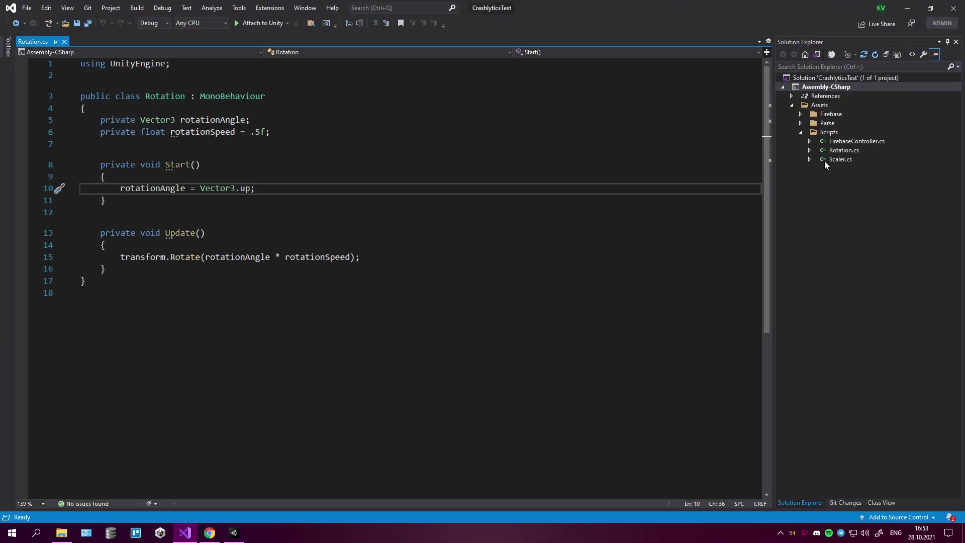
pyautogui.moveTo(117, 271); pyautogui.dragTo(81, 211)
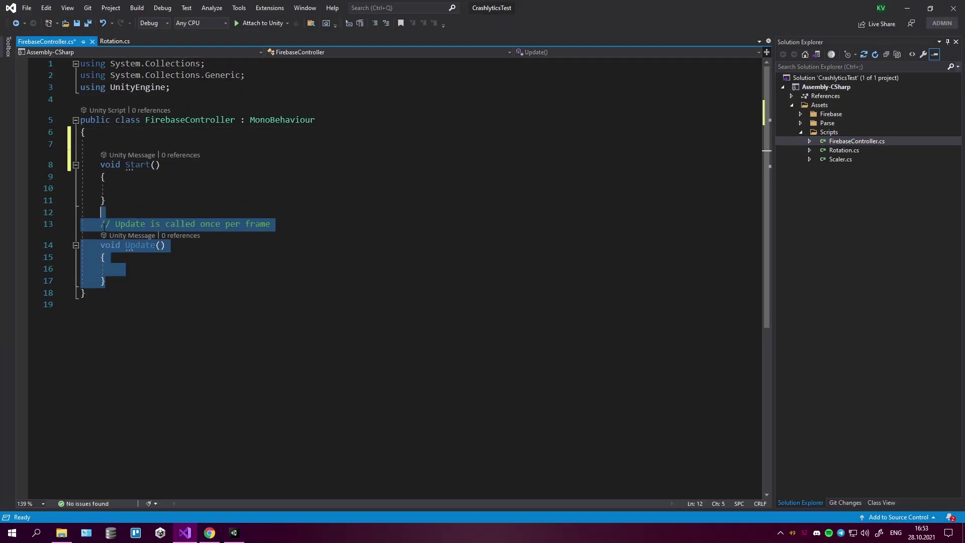
pyautogui.press('Delete')
pyautogui.hotkey('alt', 'Tab')
# Step: Add an empty GameObject named FirebaseController, attach the script, and reset its Transform
pyautogui.rightClick(90, 198)
pyautogui.click(130, 318)
pyautogui.write('FirebaseController')
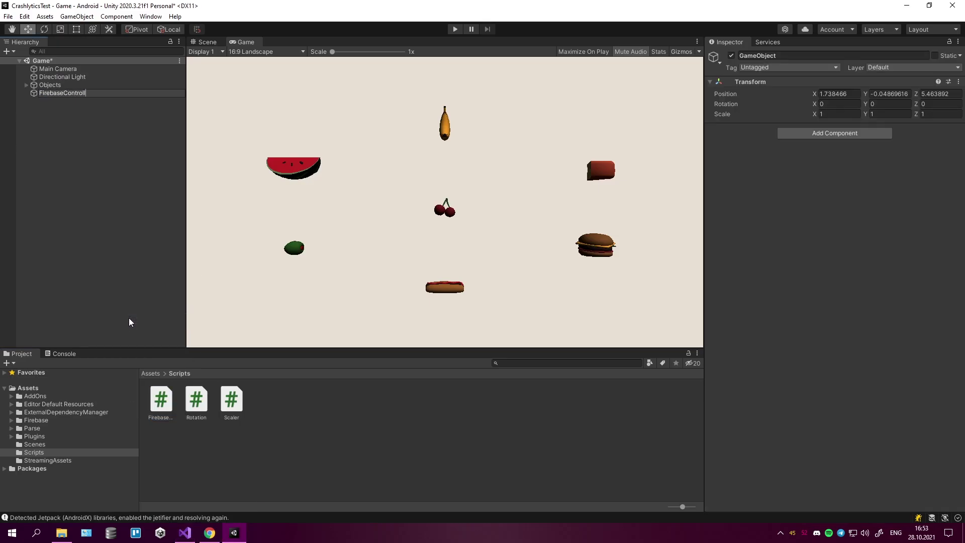
pyautogui.press('Return')
pyautogui.moveTo(161, 400); pyautogui.dragTo(834, 171)
pyautogui.click(958, 82)
pyautogui.click(899, 92)
# Step: Copy the Step 5 initialisation code from the Firebase Unity setup docs
pyautogui.click(209, 533)
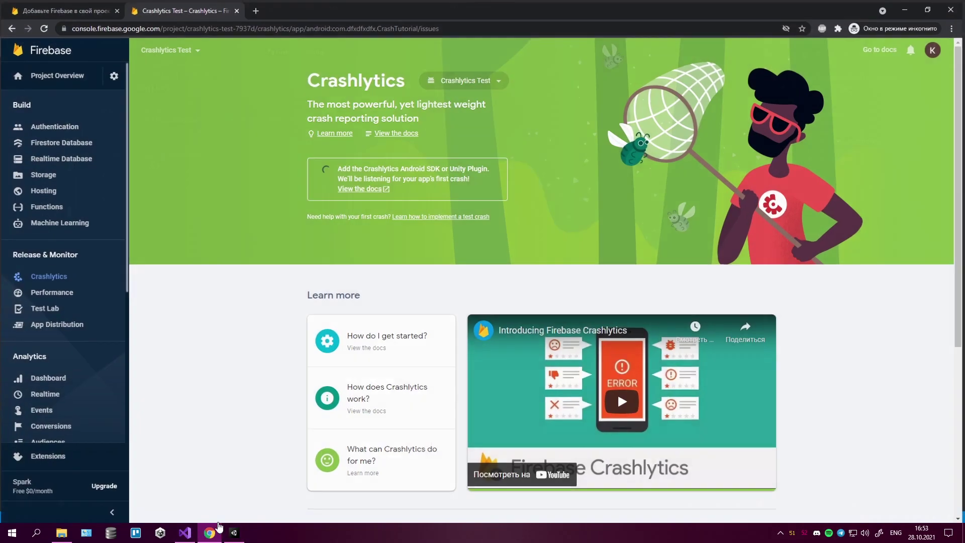
pyautogui.hotkey('ctrl', 'shift', 'Tab')
pyautogui.moveTo(960, 123)
pyautogui.mouseDown()
pyautogui.moveTo(961, 437)
pyautogui.moveTo(962, 365)
pyautogui.mouseUp()
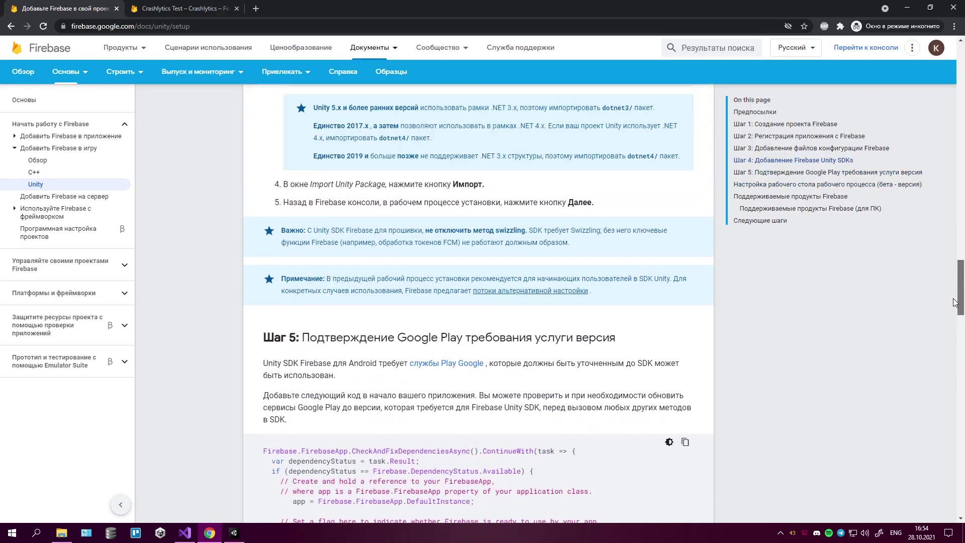
pyautogui.click(687, 190)
pyautogui.click(185, 533)
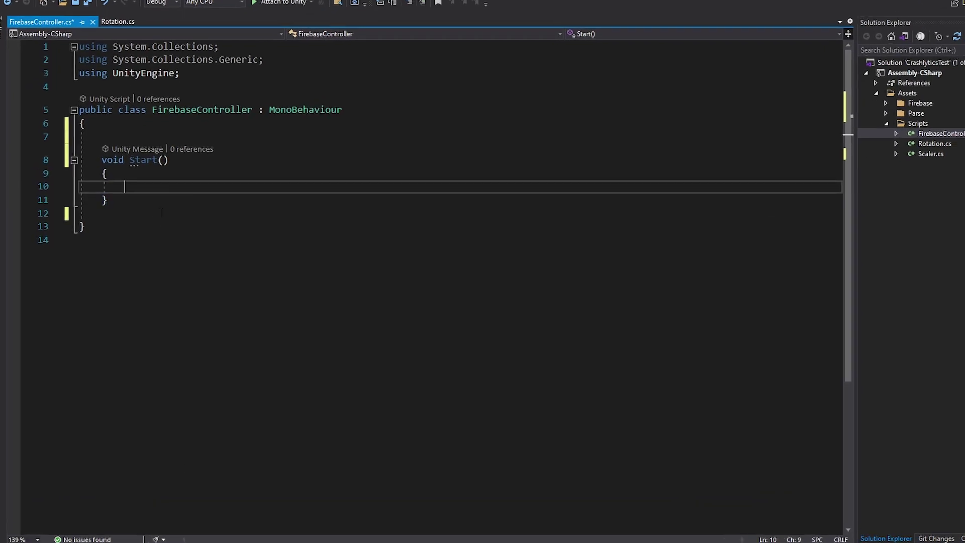
# Step: Add a private InitFB() method holding the pasted Firebase init code, called from Start
pyautogui.press('Return')
pyautogui.write('private void InitFB(')
pyautogui.press('End')
pyautogui.press('Return')
pyautogui.write('{')
# Step: Declare a private Firebase.FirebaseApp app field, delete the unused using lines, and save
pyautogui.press('Return')
pyautogui.hotkey('ctrl', 'v')
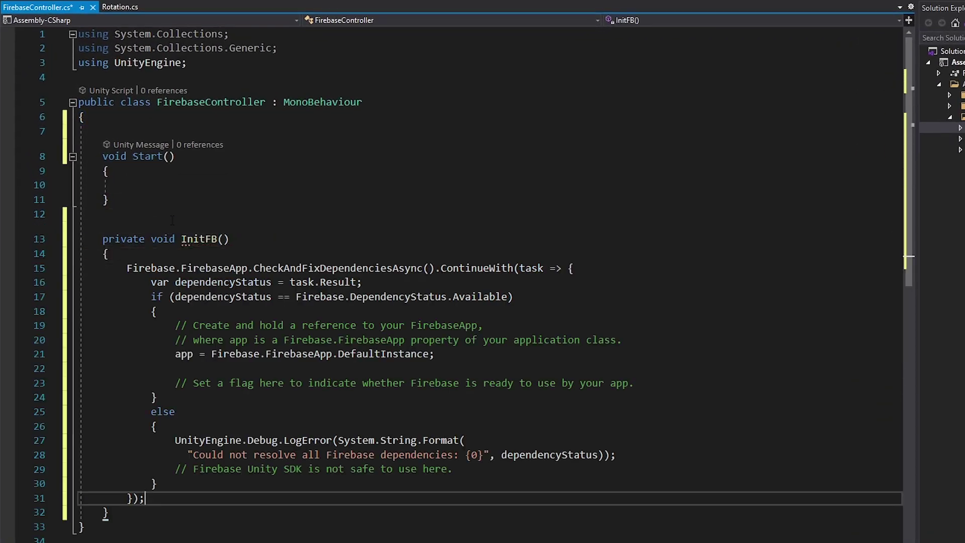
pyautogui.click(131, 185)
pyautogui.write('InitFB();')
pyautogui.click(102, 131)
pyautogui.press('Return')
pyautogui.press('Return')
pyautogui.press('Up')
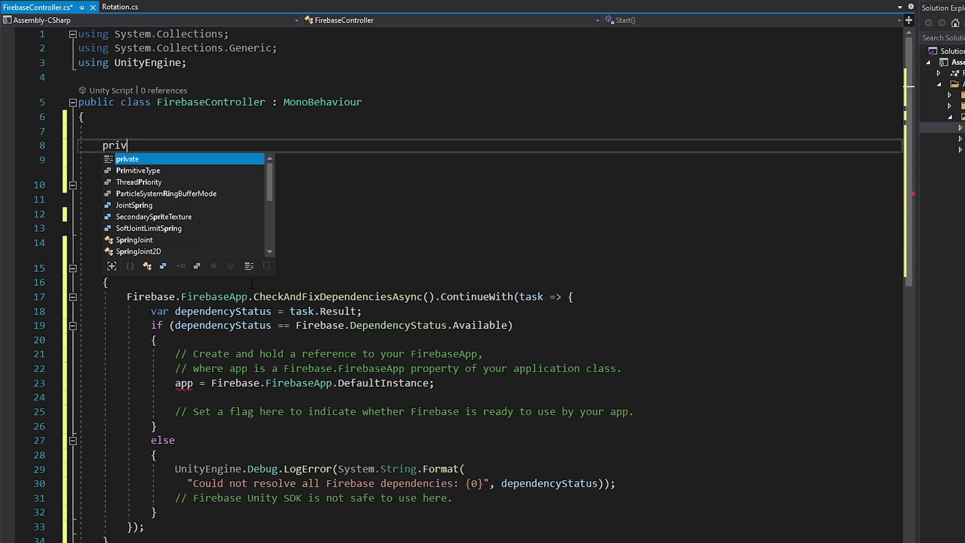
pyautogui.write('private Firebase.FirebaseApp app;')
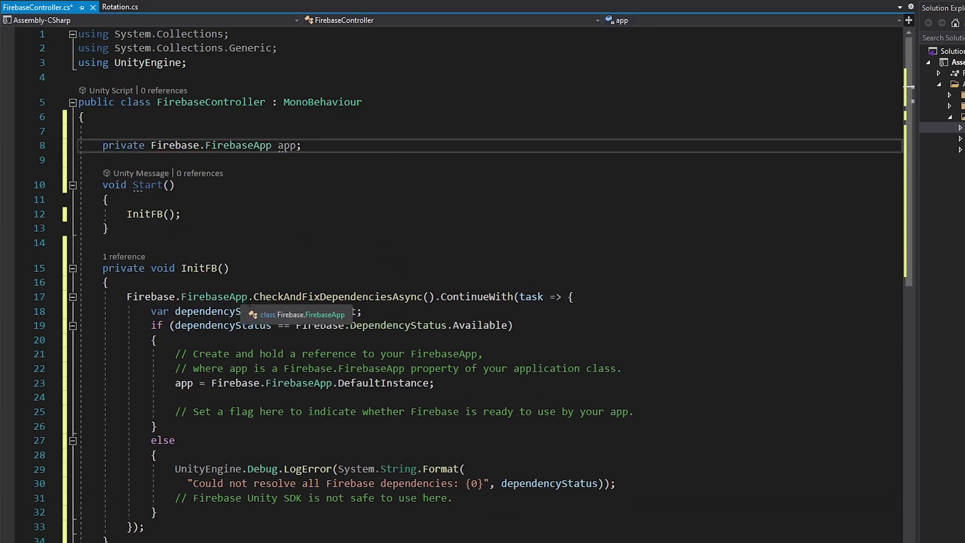
pyautogui.moveTo(78, 34); pyautogui.dragTo(78, 62)
pyautogui.press('Delete')
pyautogui.press('BackSpace')
pyautogui.click(211, 154)
pyautogui.hotkey('ctrl', 's')
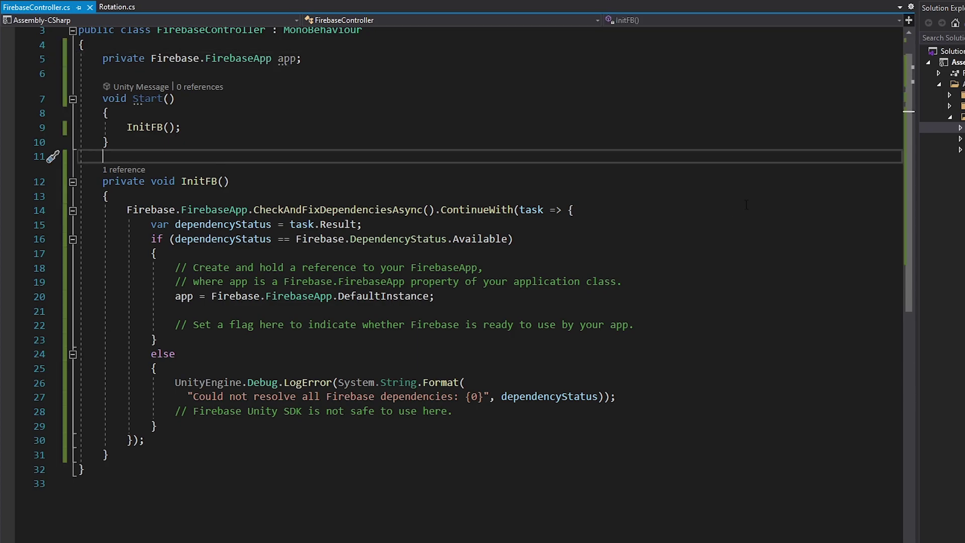
# Step: Add a public Crash() method throwing a System.Exception("CRASH") and save the script
pyautogui.click(120, 463)
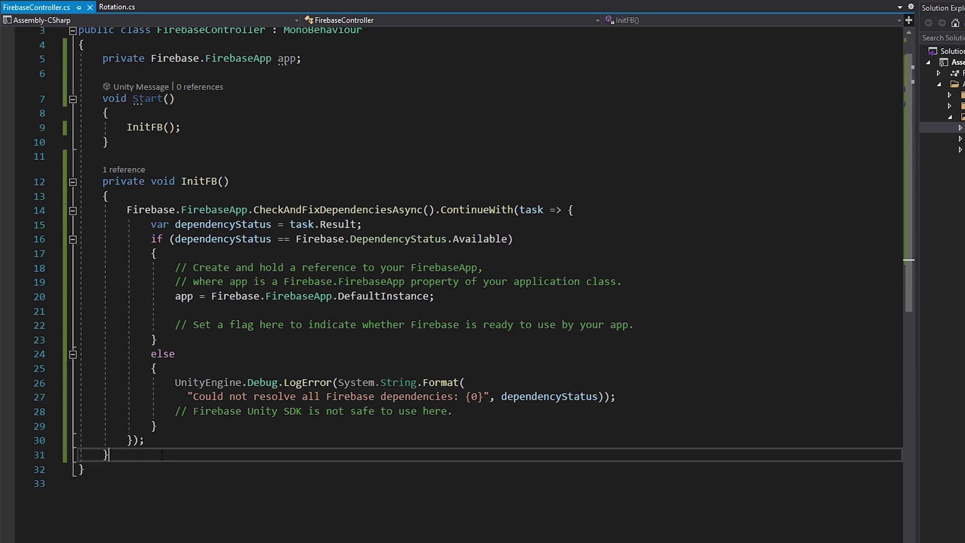
pyautogui.press('Return')
pyautogui.press('Return')
pyautogui.write('public void Crash()')
pyautogui.press('Return')
pyautogui.write('{')
pyautogui.press('Return')
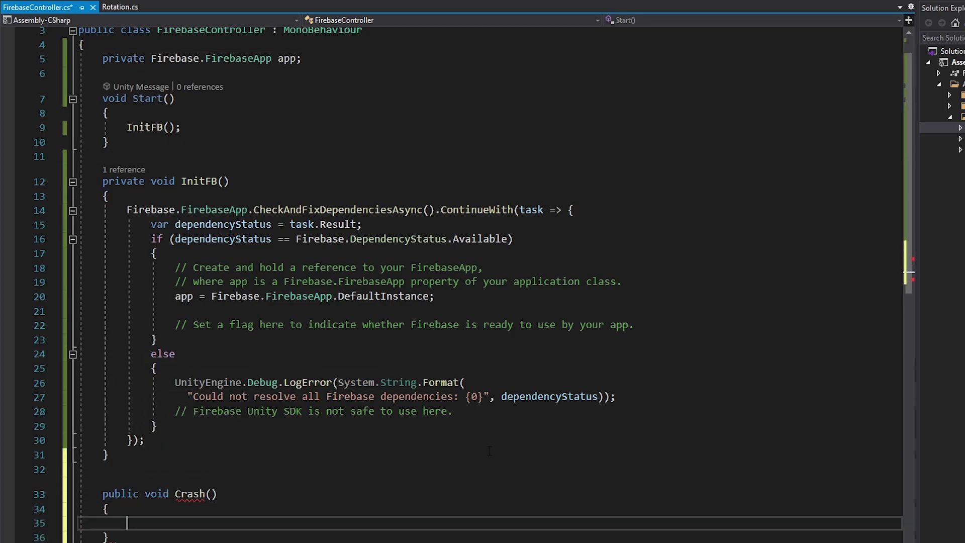
pyautogui.write('throw new System.ex')
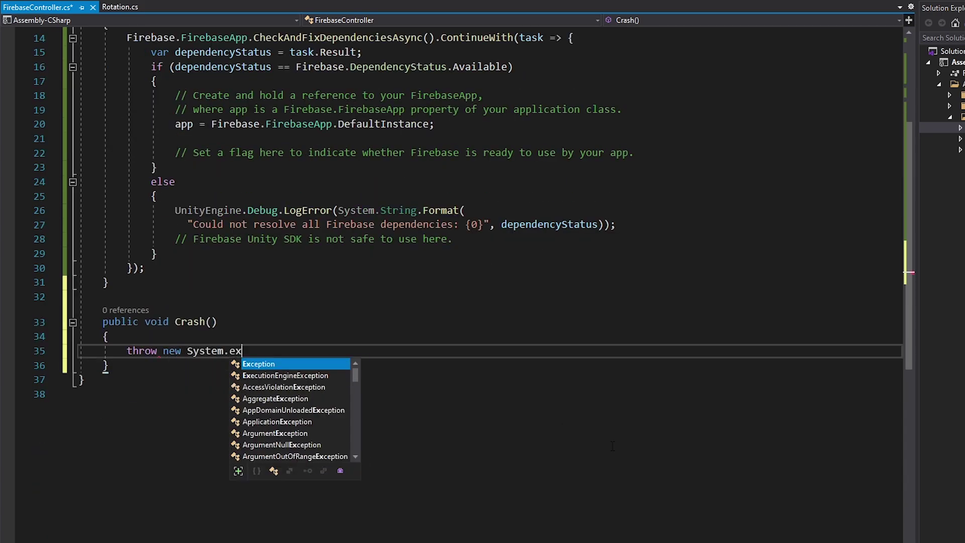
pyautogui.write('("CRASH");')
pyautogui.hotkey('ctrl', 's')
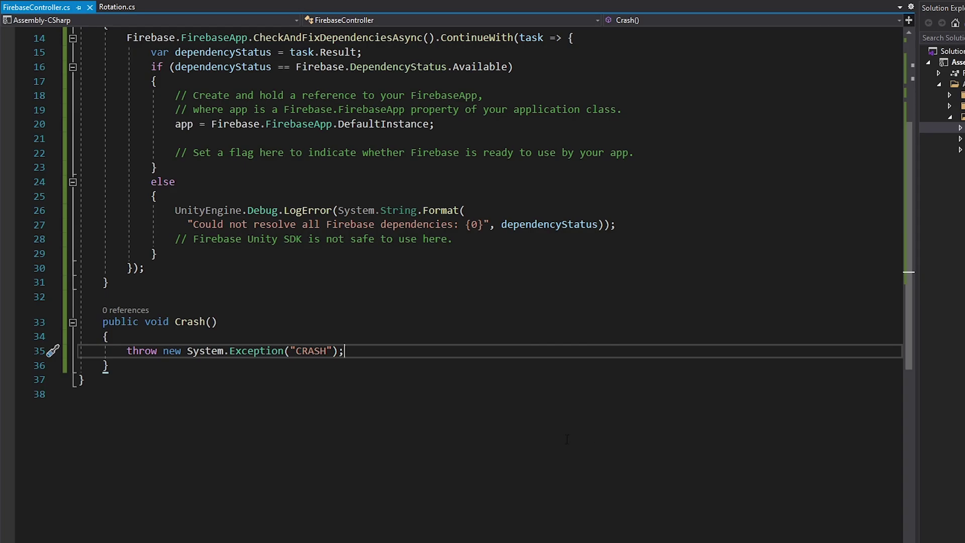
pyautogui.hotkey('alt', 'Tab')
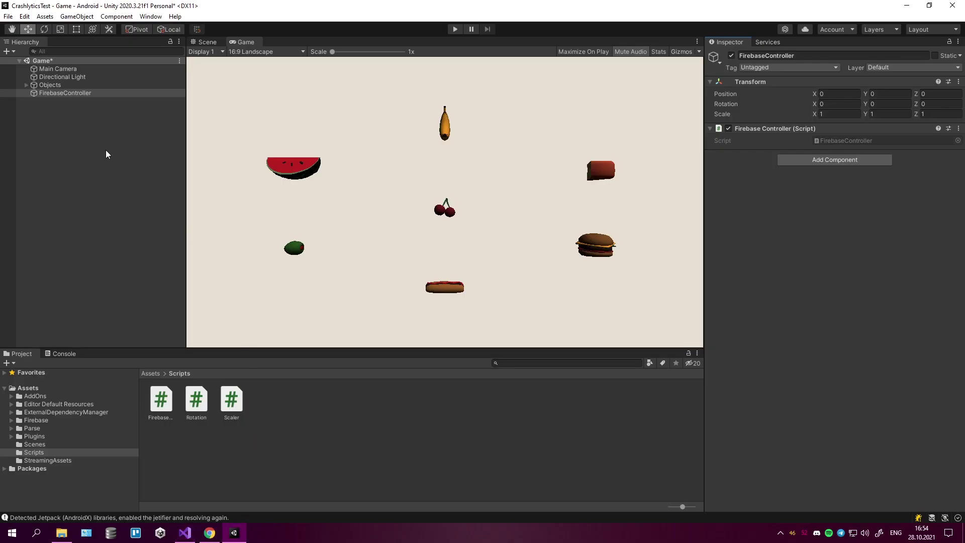
# Step: Add a red CRASH button (CrashBtn) under a Canvas in the Unity scene
pyautogui.rightClick(79, 129)
pyautogui.press('Escape')
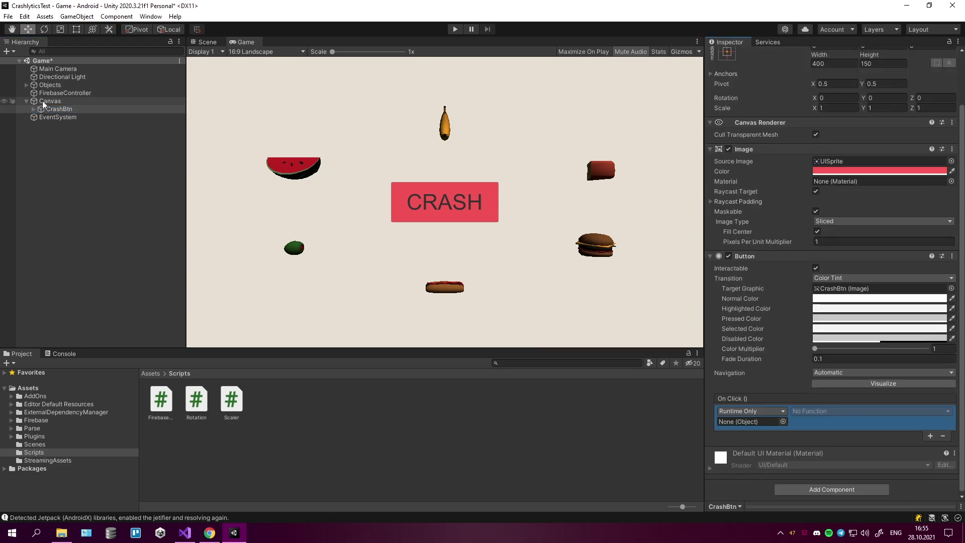
pyautogui.click(567, 427)
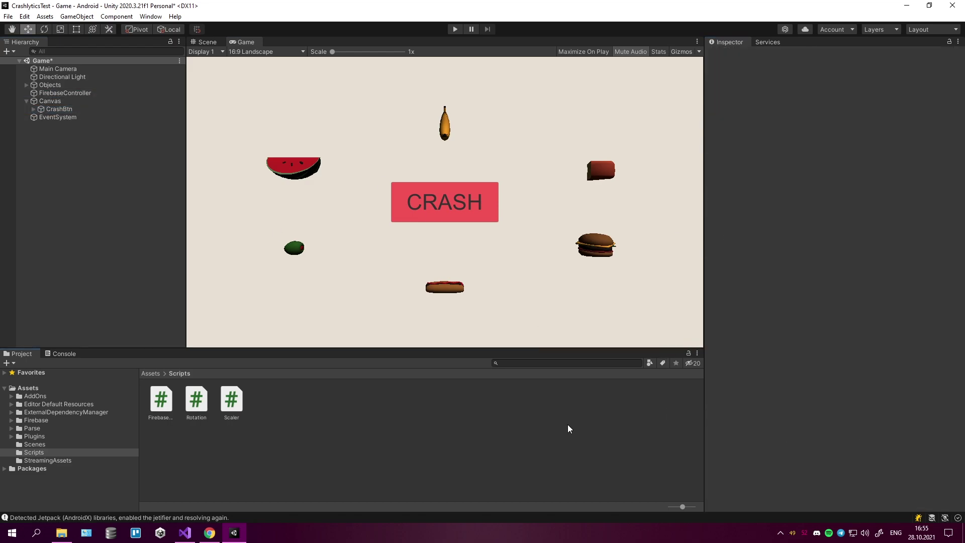
# Step: Save the scene and start an Android build named CrashlyticsTest
pyautogui.hotkey('ctrl', 's')
pyautogui.hotkey('ctrl', 'b')
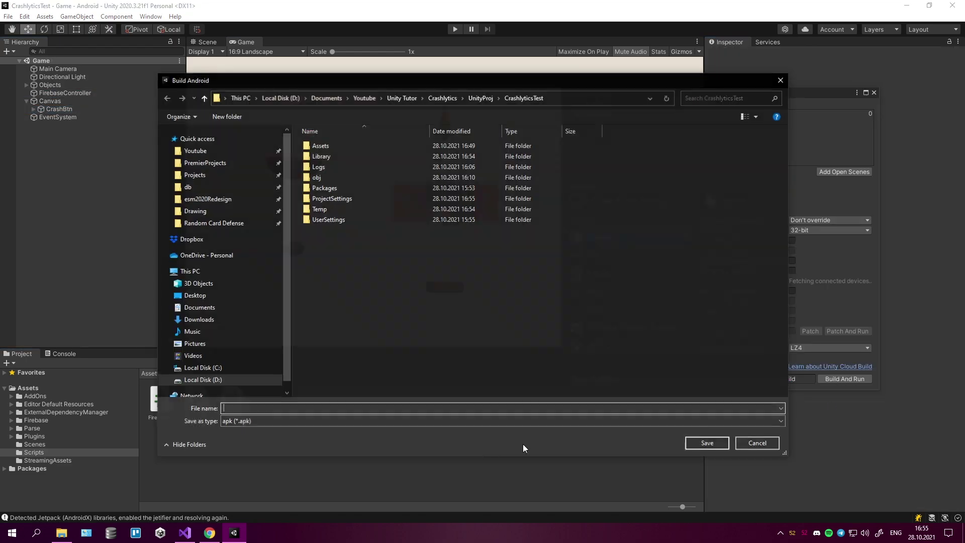
pyautogui.write('CrashlyticsTest')
pyautogui.press('Return')
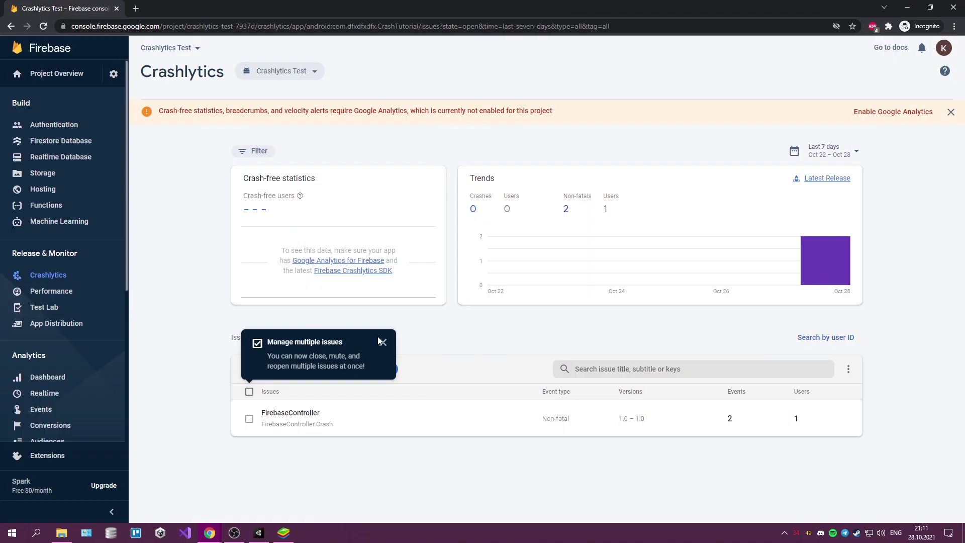
# Step: Dismiss the multiple-issues tip and Google Analytics warning, then open the FirebaseController issue
pyautogui.click(382, 343)
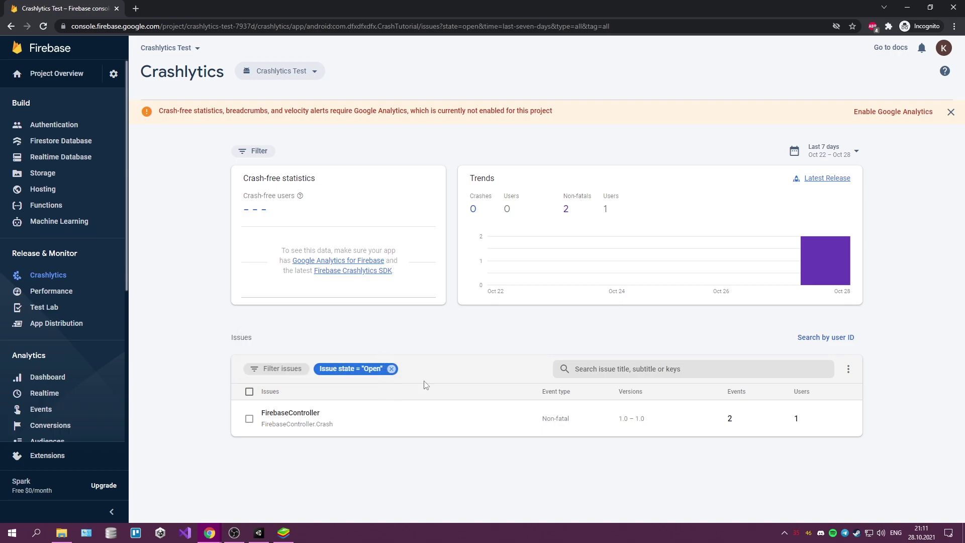
pyautogui.click(949, 112)
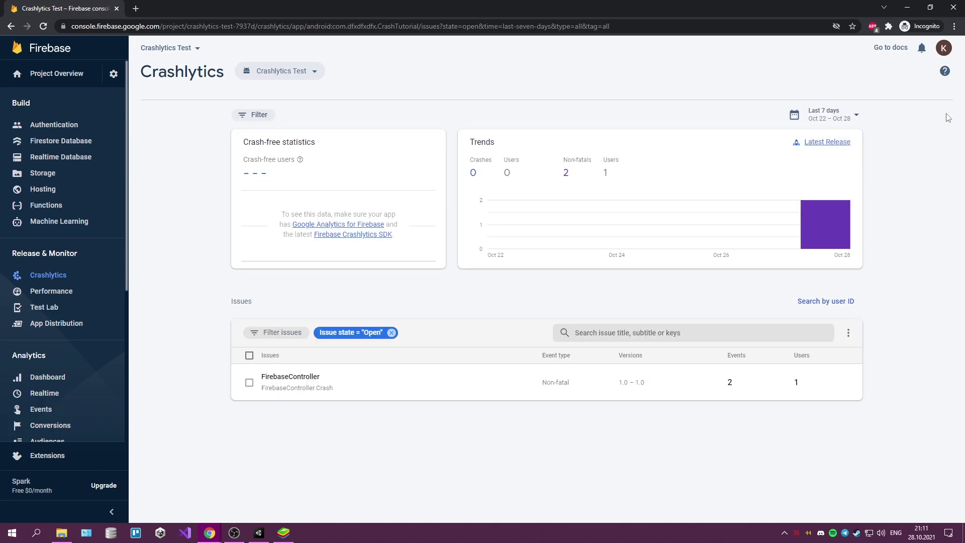
pyautogui.click(344, 390)
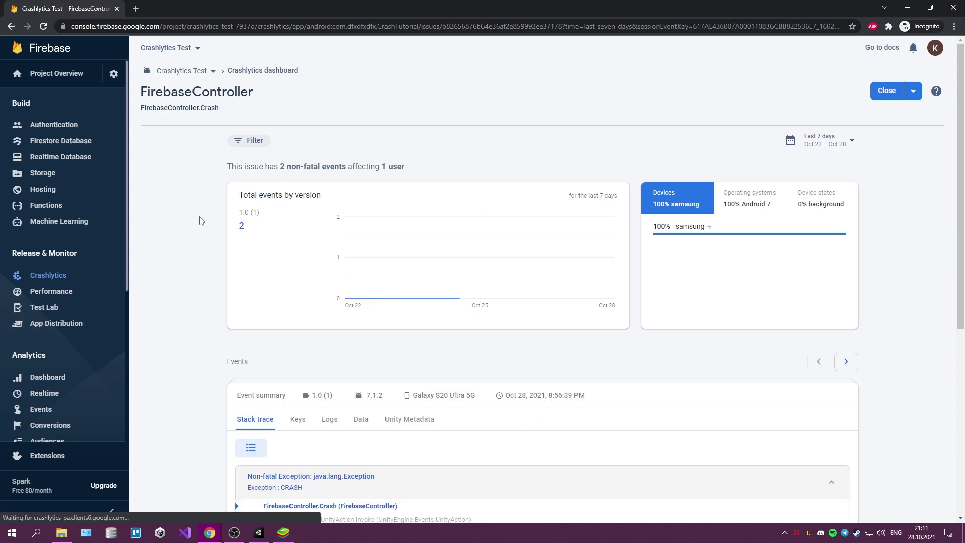
# Step: Expand the full CRASH stack trace and show it as plain text
pyautogui.scroll(-3, 188, 226)
pyautogui.scroll(-1, 189, 233)
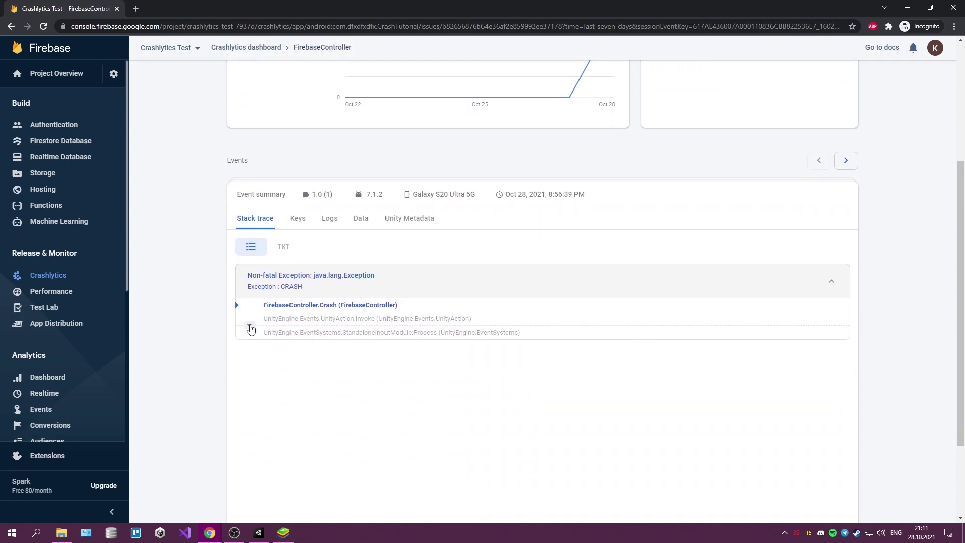
pyautogui.click(250, 325)
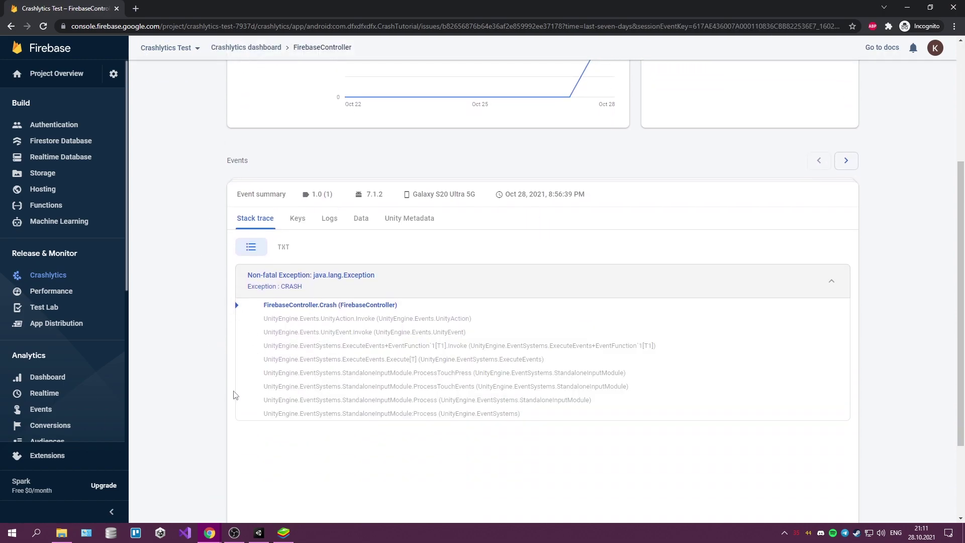
pyautogui.scroll(-1, 179, 299)
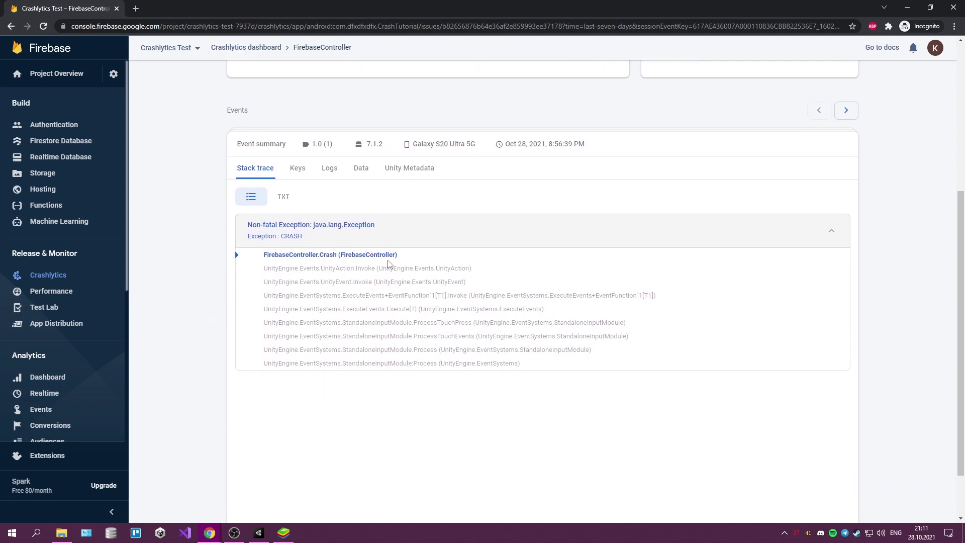
pyautogui.click(294, 199)
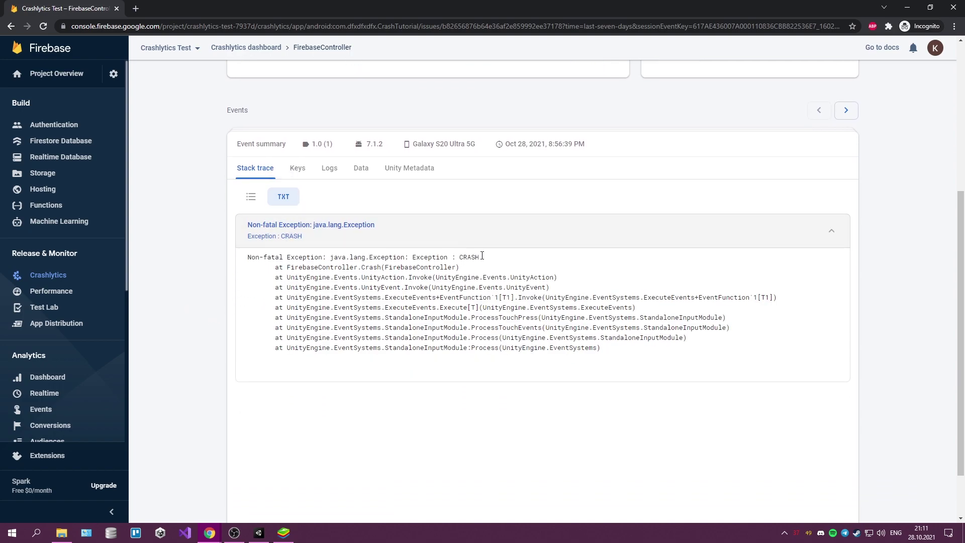
# Step: Highlight the Exception : CRASH message and FirebaseController.Crash line, then view the Unity Metadata
pyautogui.moveTo(481, 256); pyautogui.dragTo(413, 257)
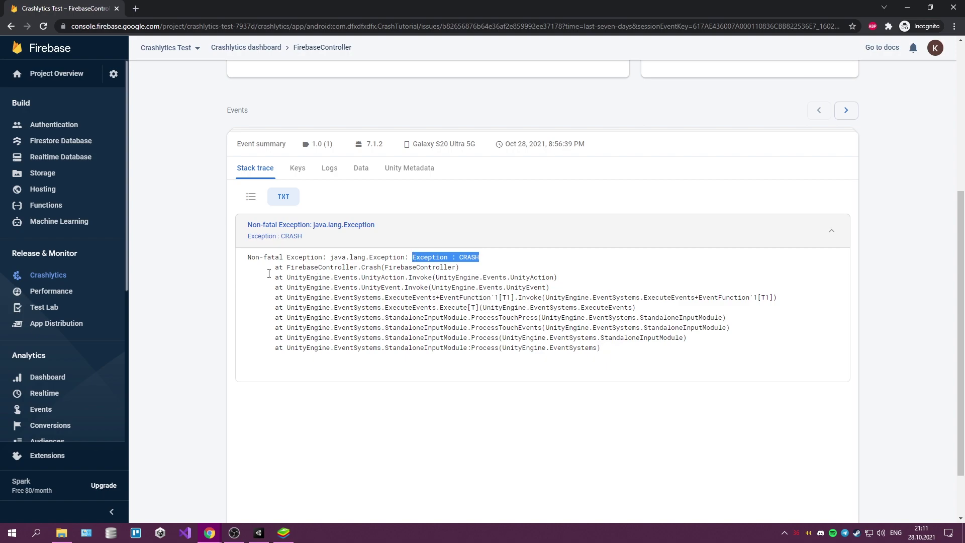
pyautogui.moveTo(270, 266); pyautogui.dragTo(488, 265)
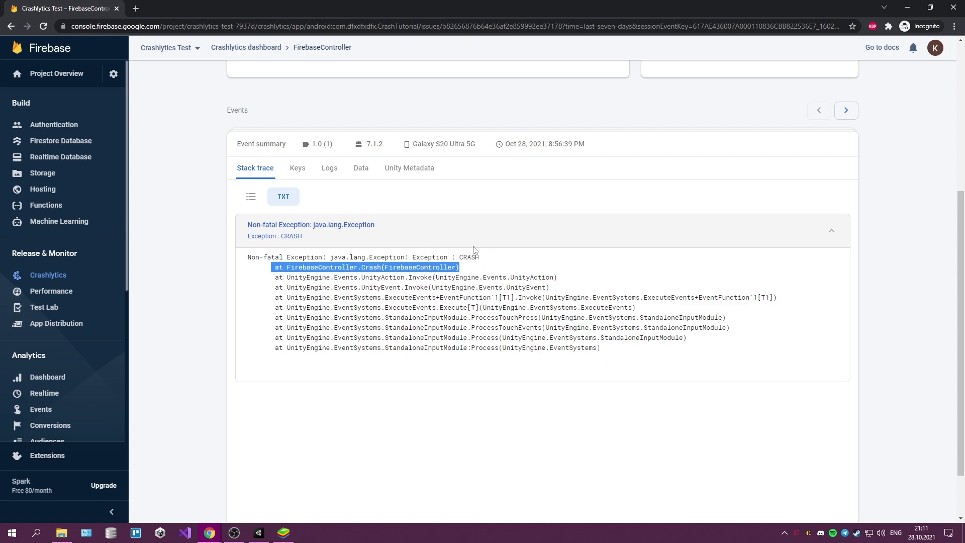
pyautogui.click(391, 169)
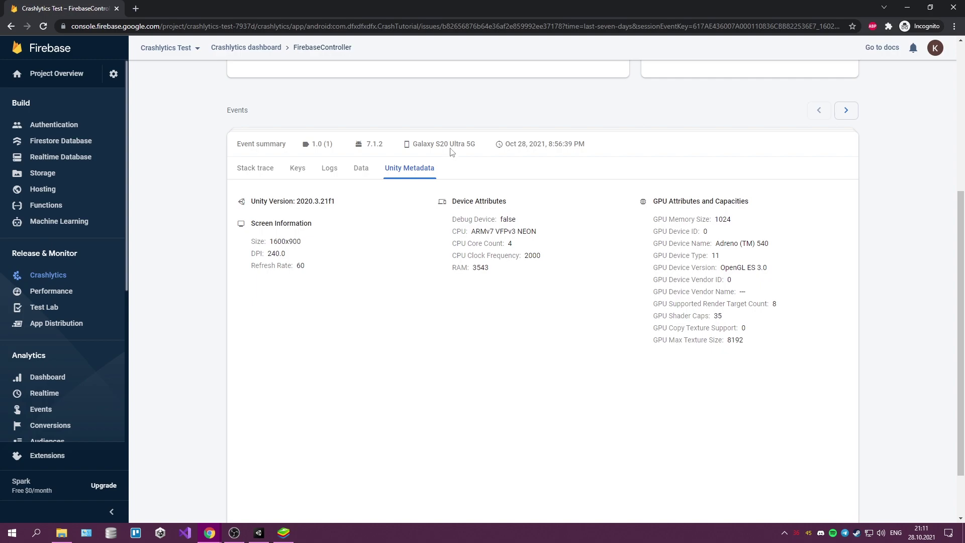
# Step: Mark the FirebaseController issue as closed
pyautogui.middleClick(204, 360)
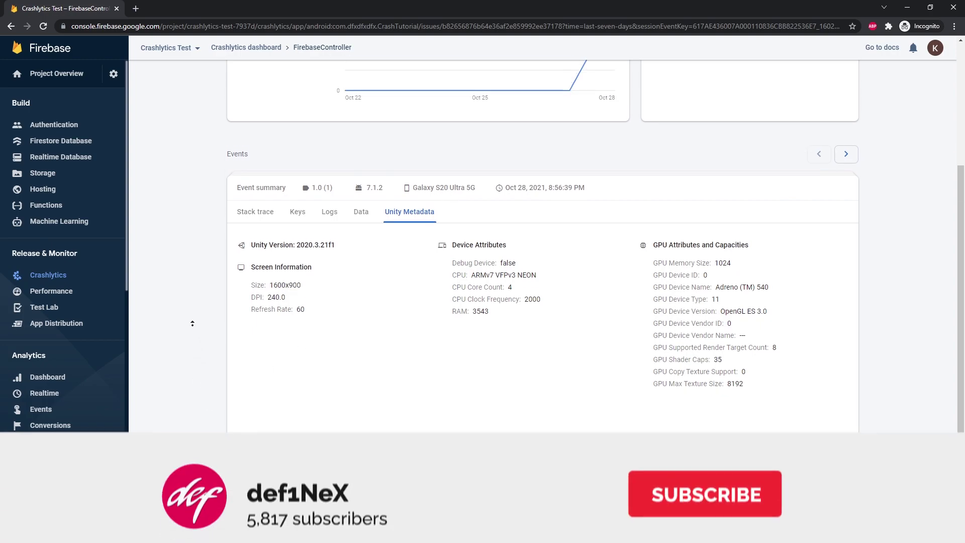
pyautogui.middleClick(191, 236)
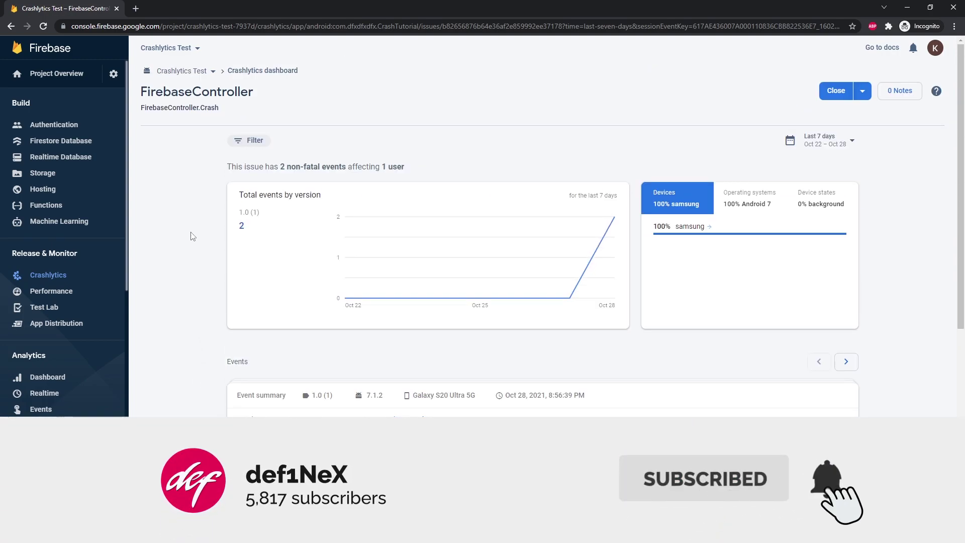
pyautogui.click(829, 93)
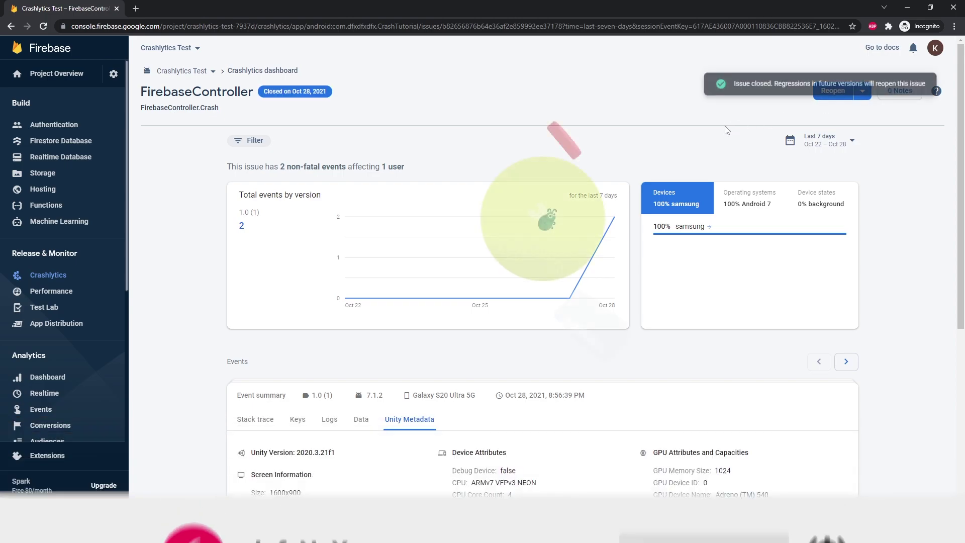